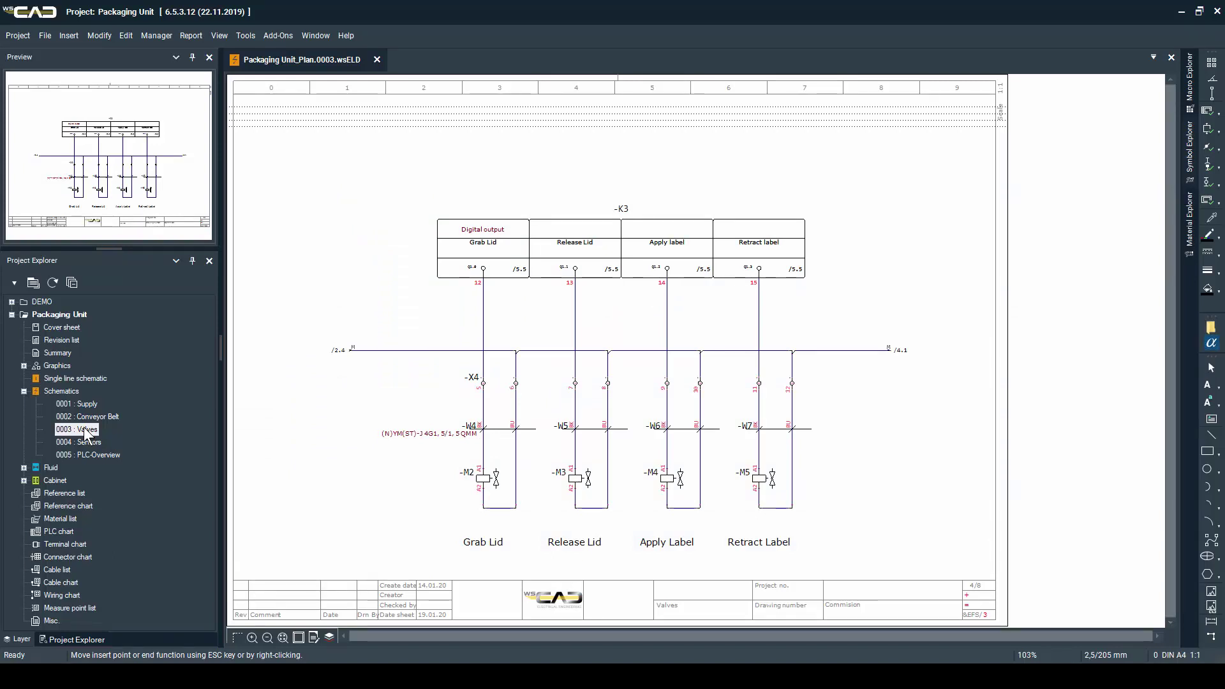
Open Fluid sheet 0001, then launch the wscaduniverse.com library from Part management
click(24, 468)
double_click(62, 480)
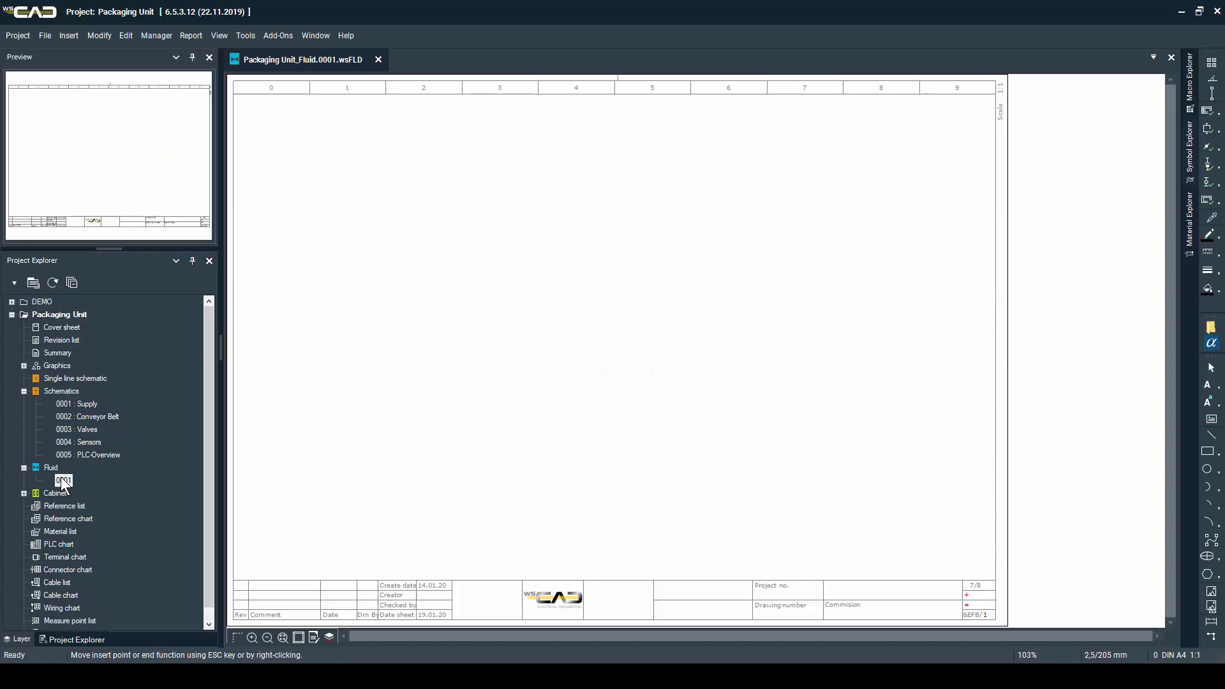
click(391, 376)
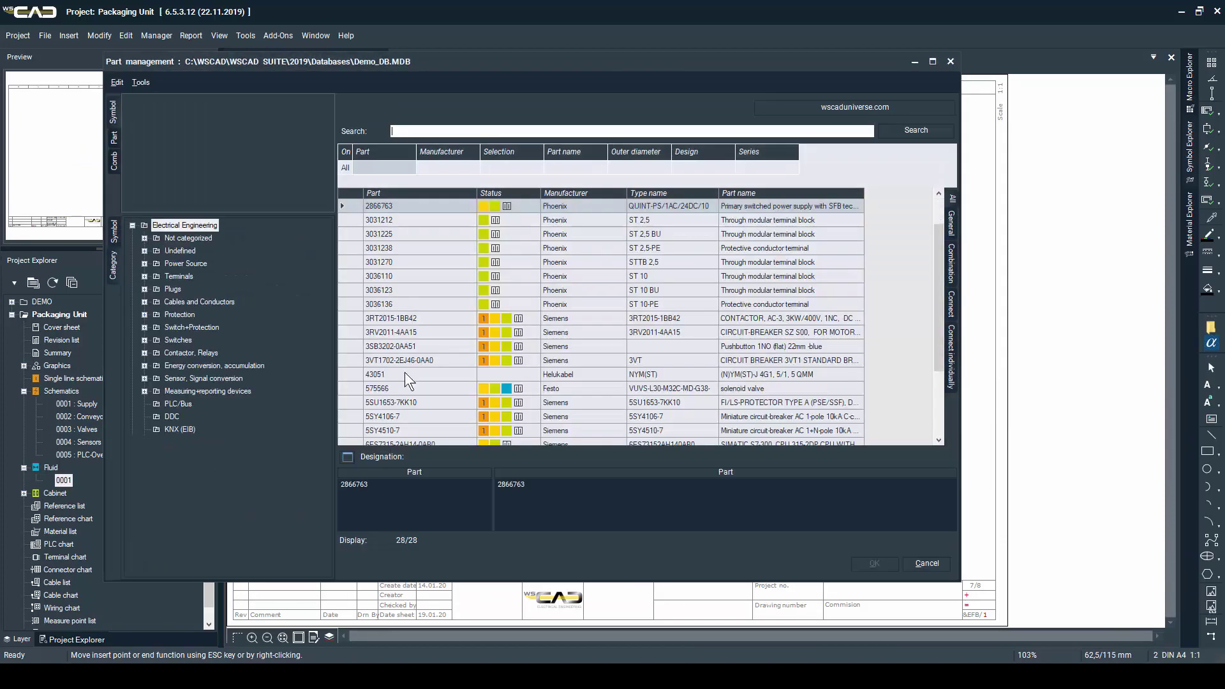
scroll(562, 295, down, 3)
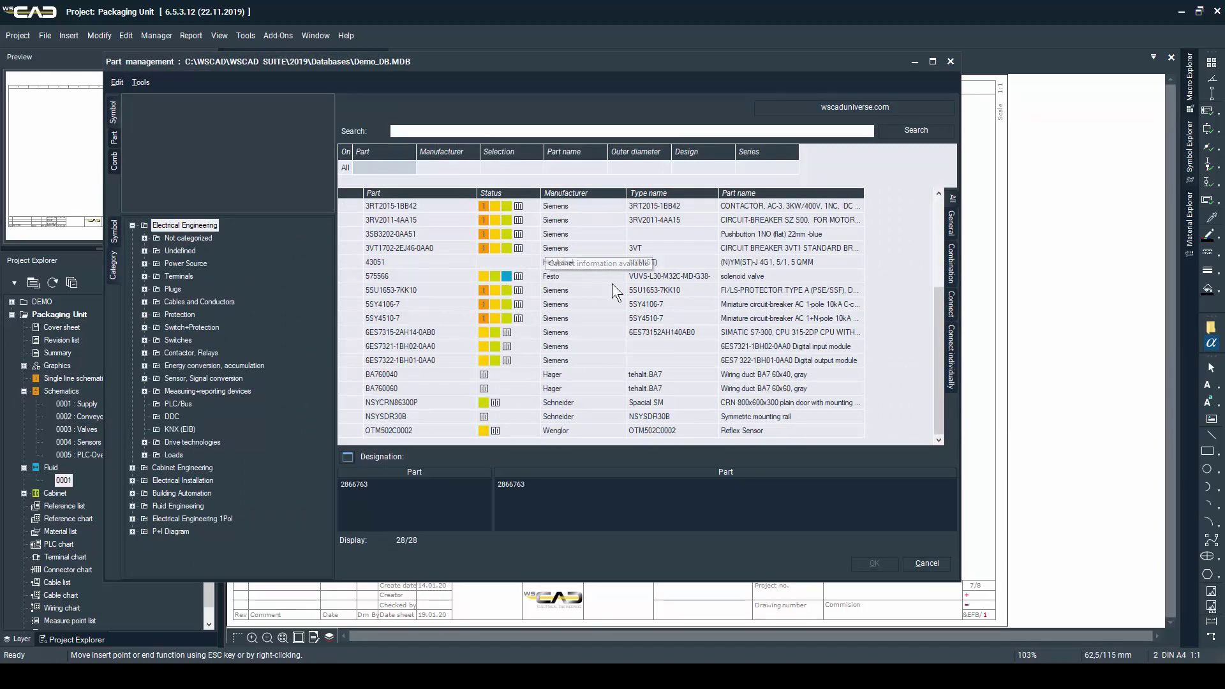
scroll(611, 283, up, 4)
click(874, 110)
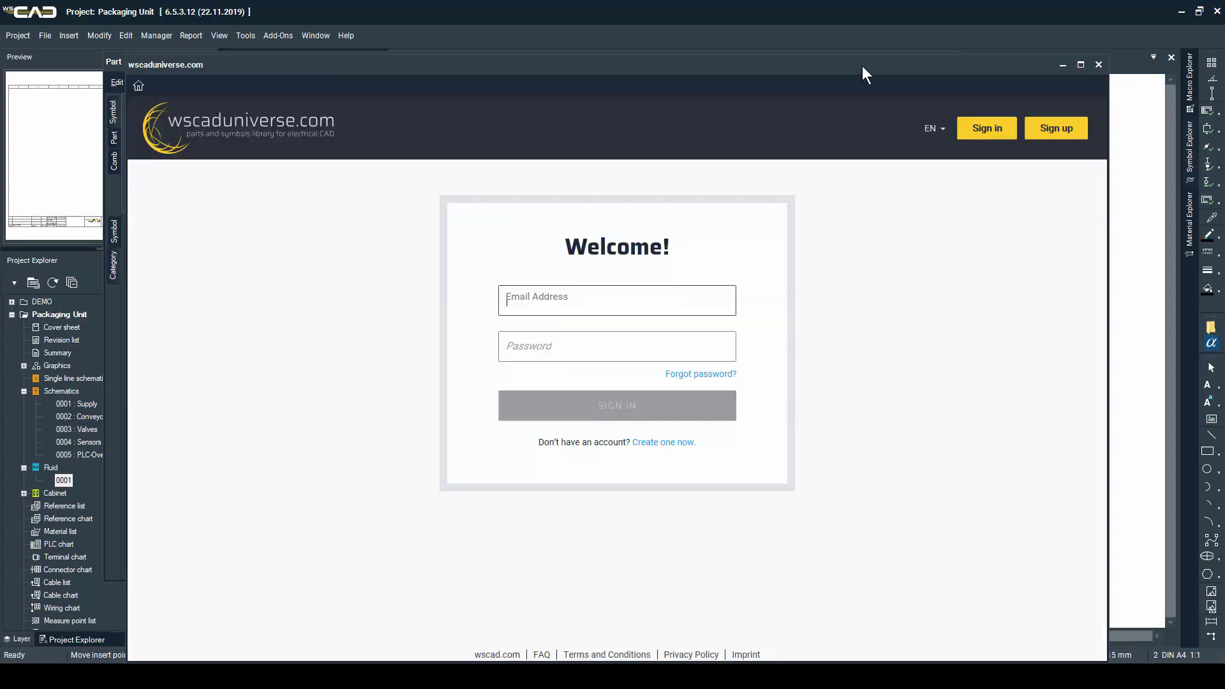
Search the catalog for Festo 530296 and add the service unit to the cart
drag(862, 67, 865, 44)
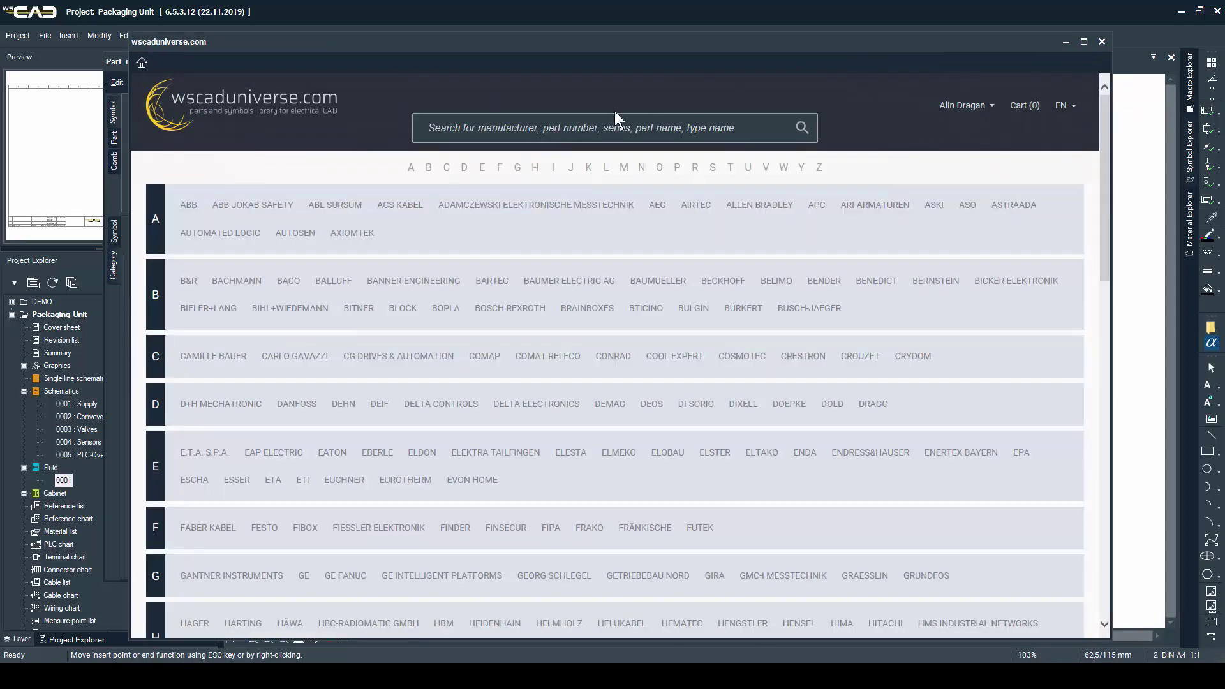
click(573, 131)
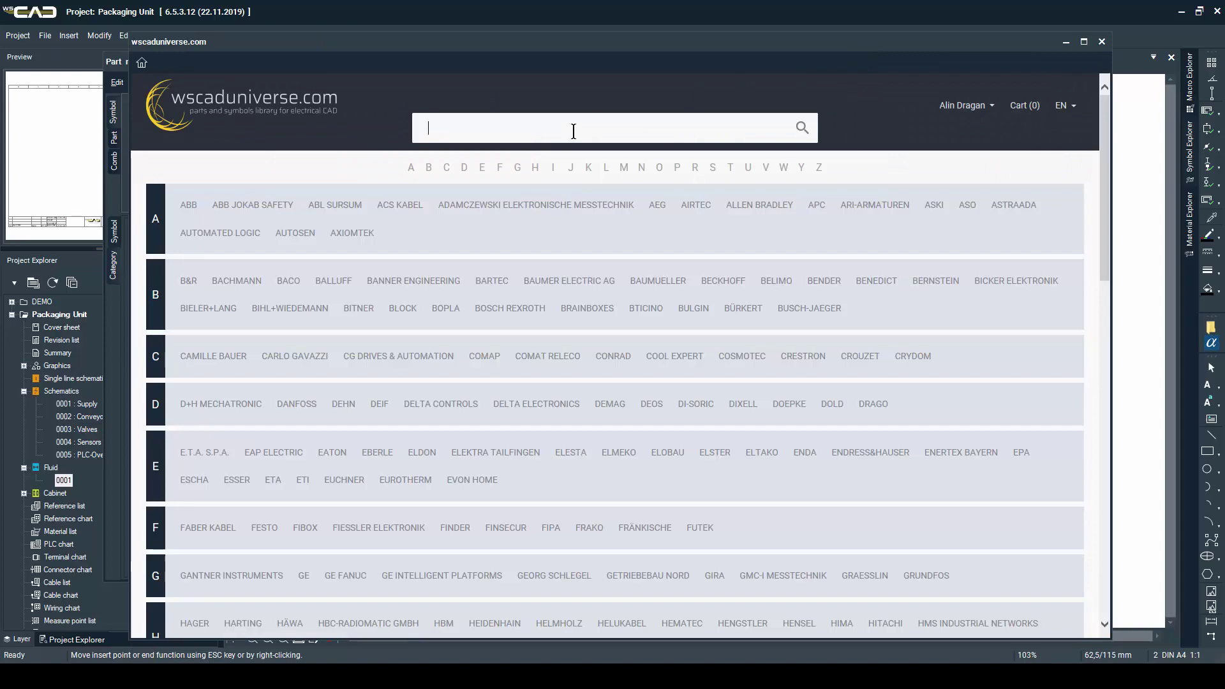
text(530296)
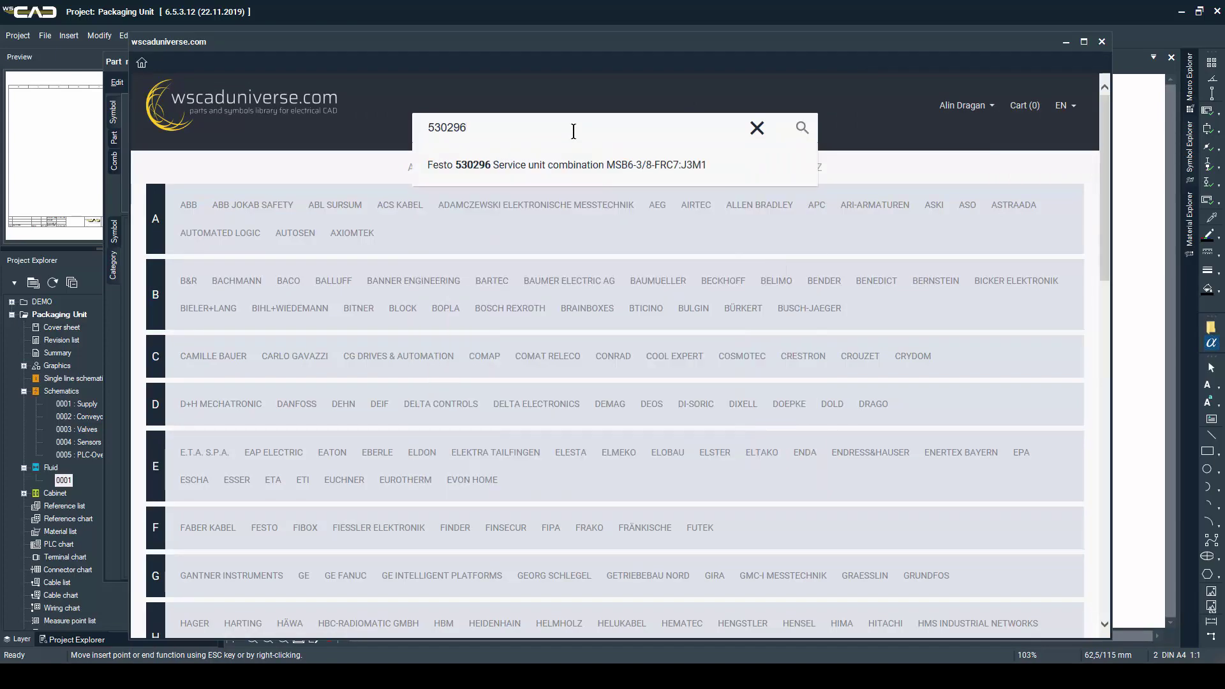
click(577, 167)
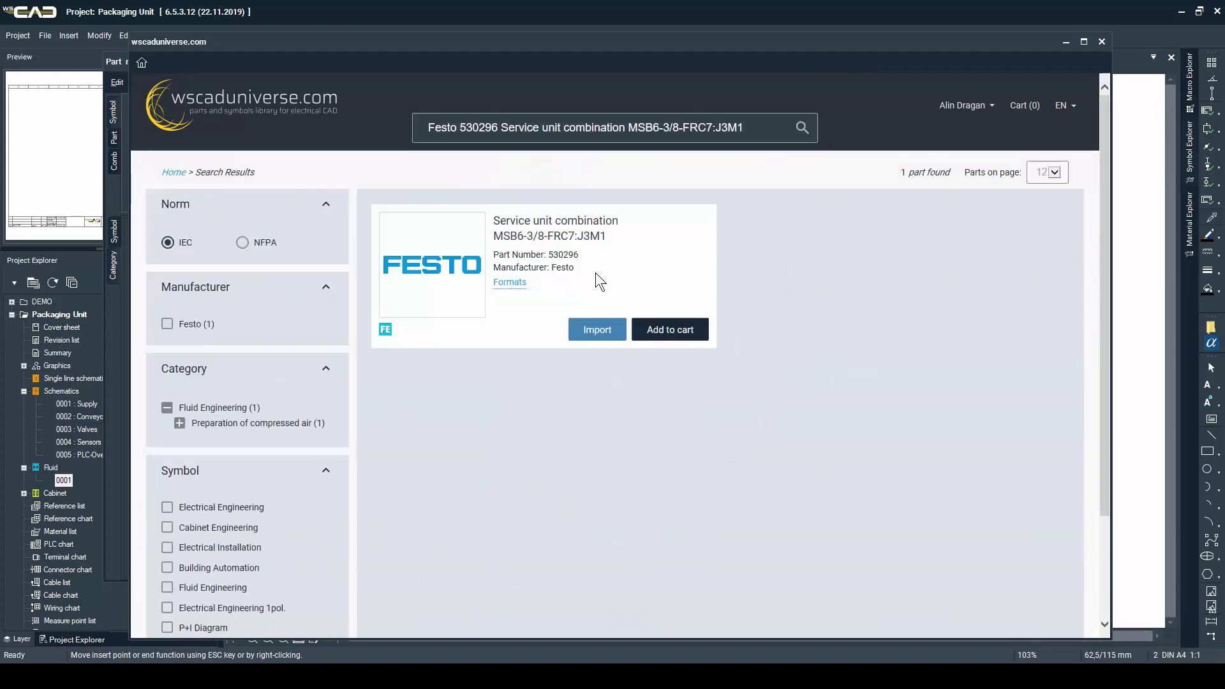
click(666, 331)
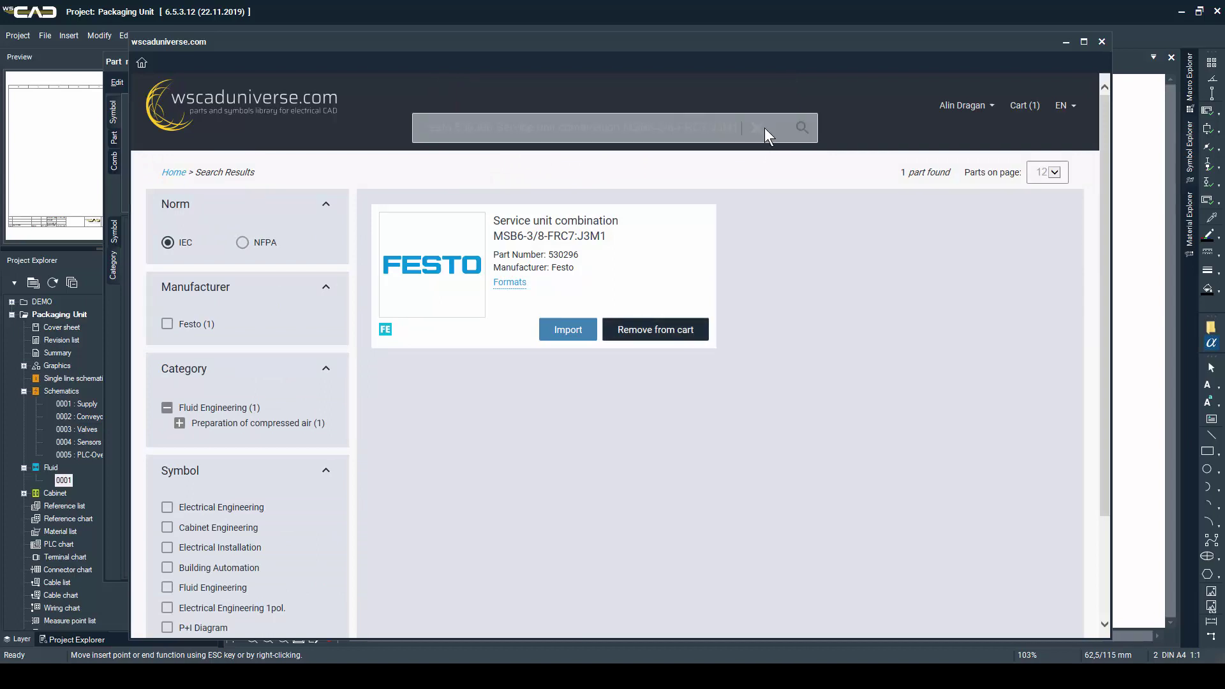
Add compact cylinder 156501 and radial gripper 161829 to the cart
click(763, 126)
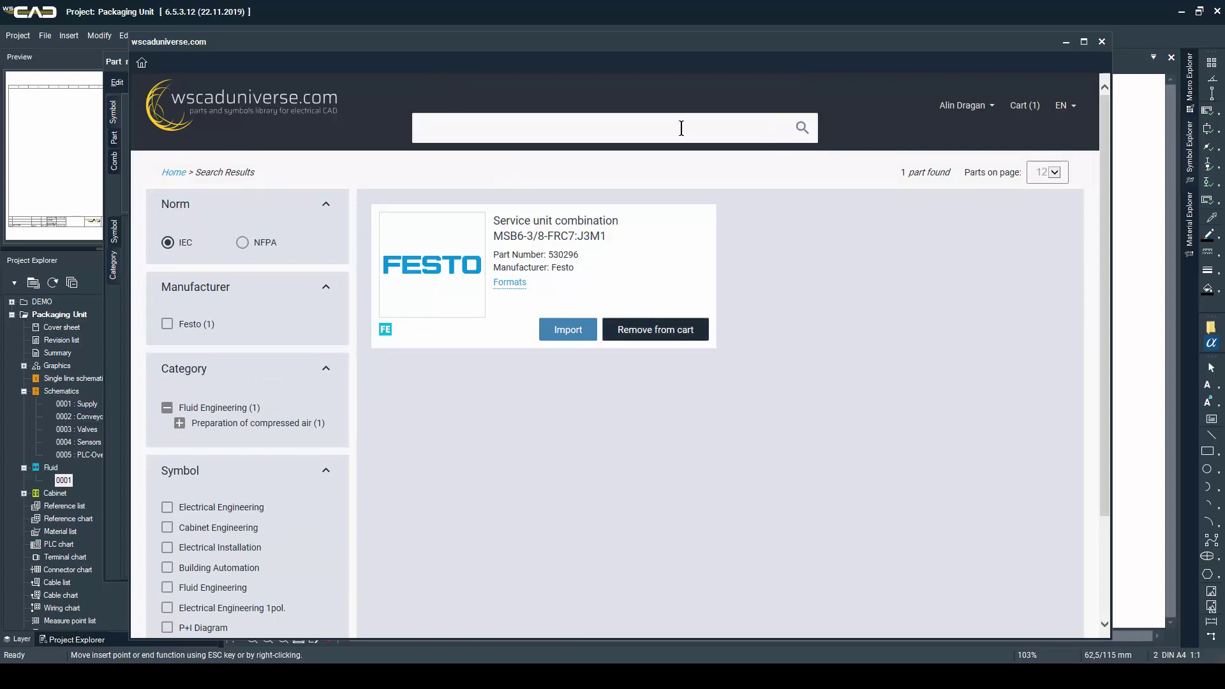
text(156501)
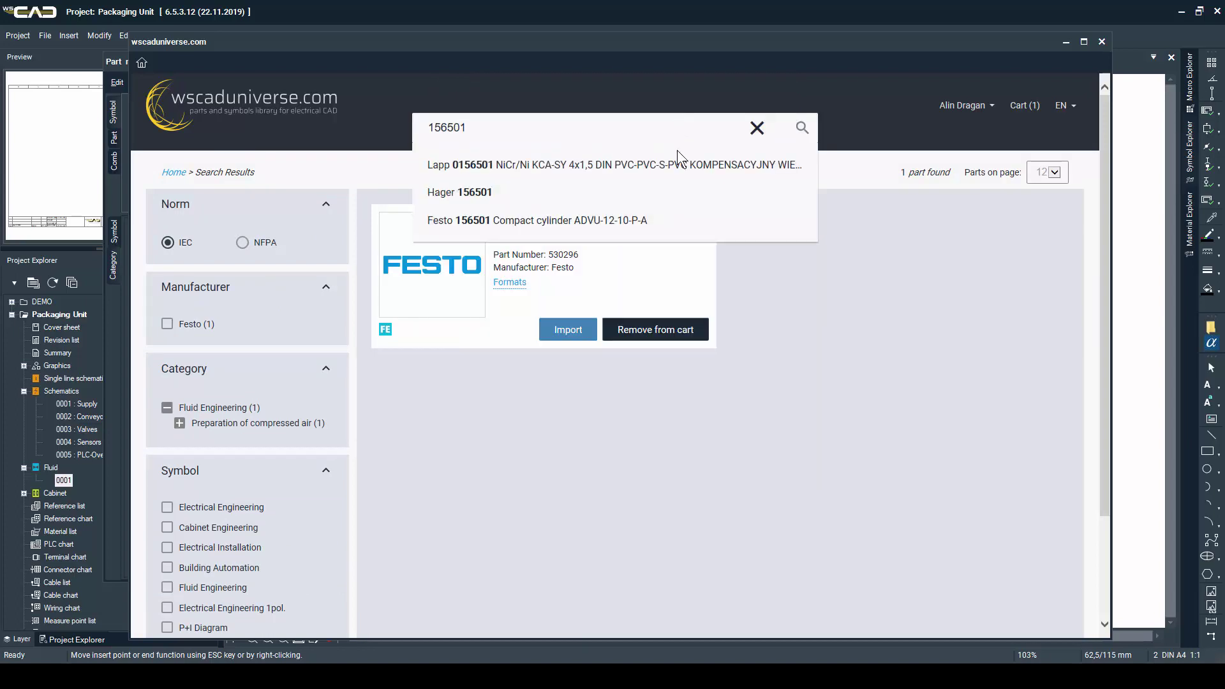
click(651, 220)
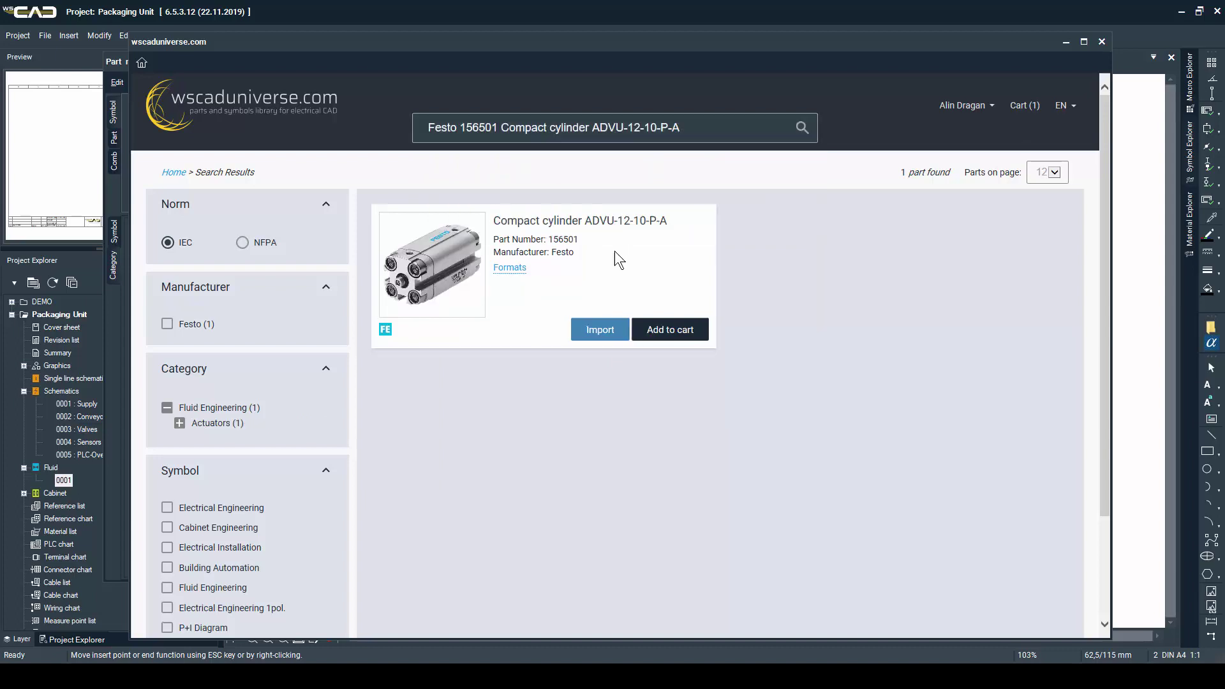
click(685, 343)
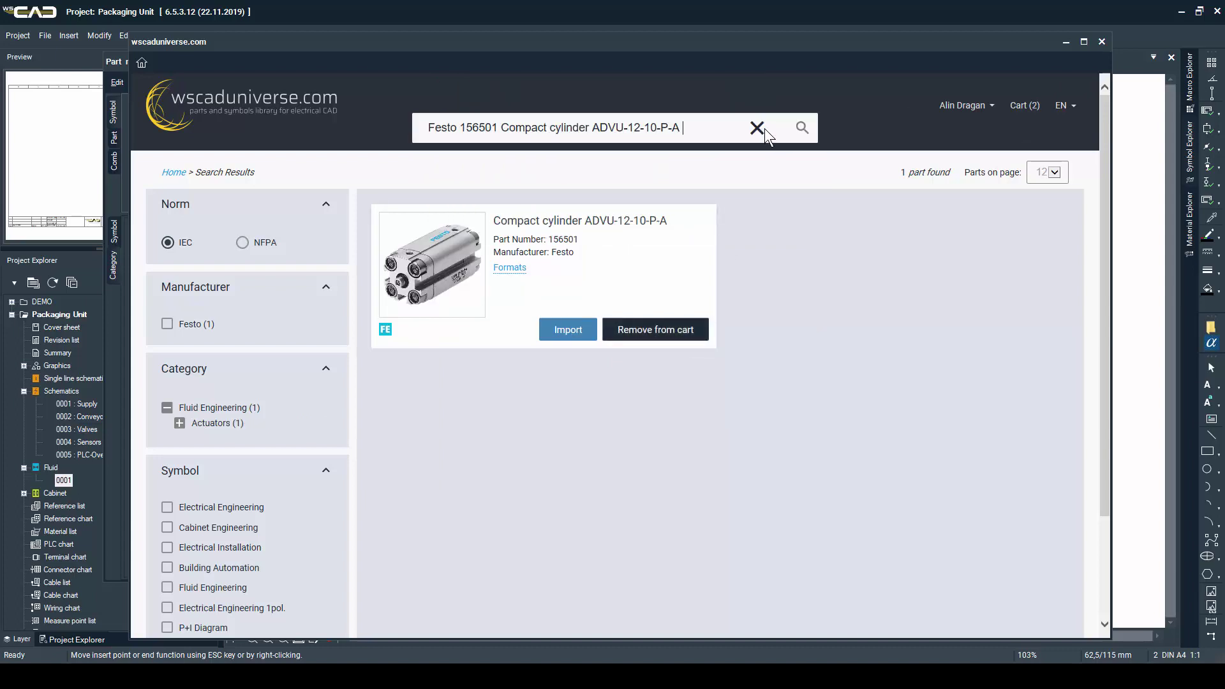
click(760, 128)
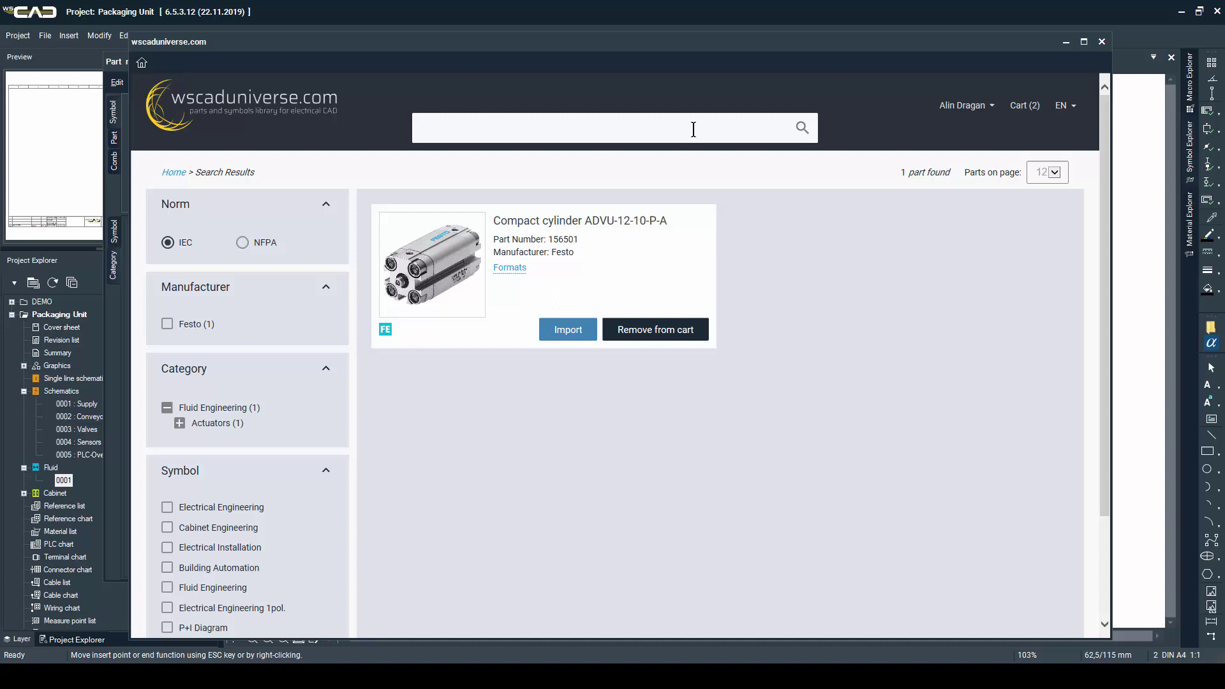
text(161829)
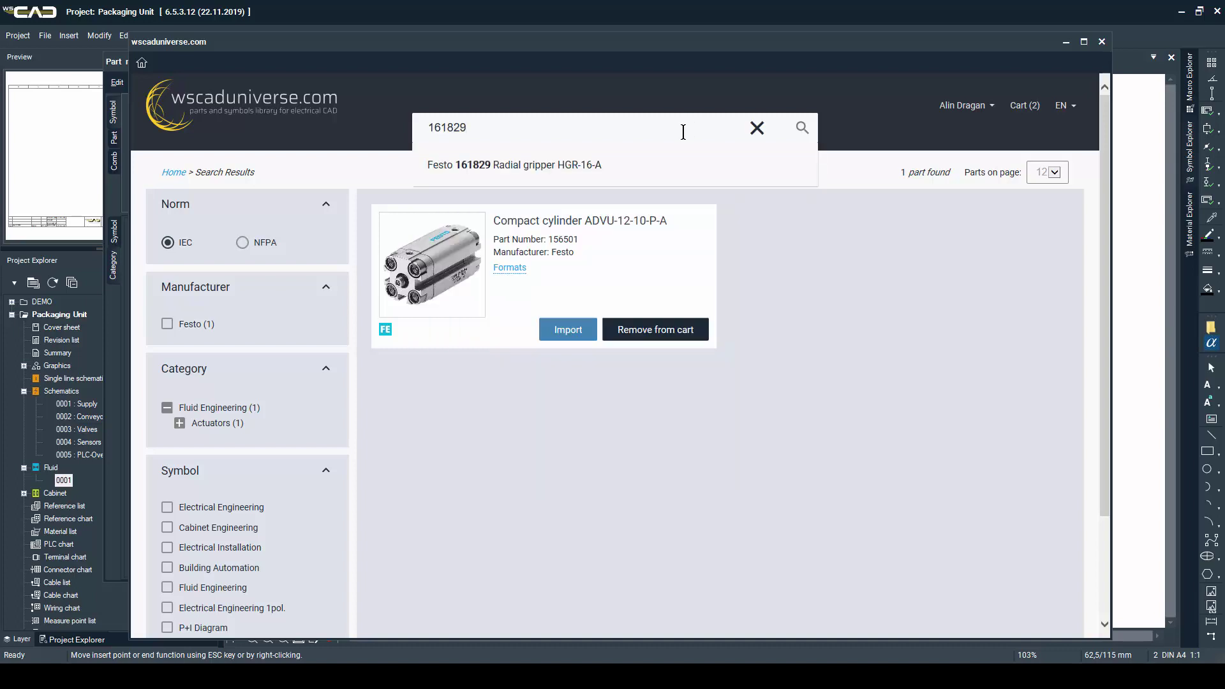
click(634, 164)
click(659, 328)
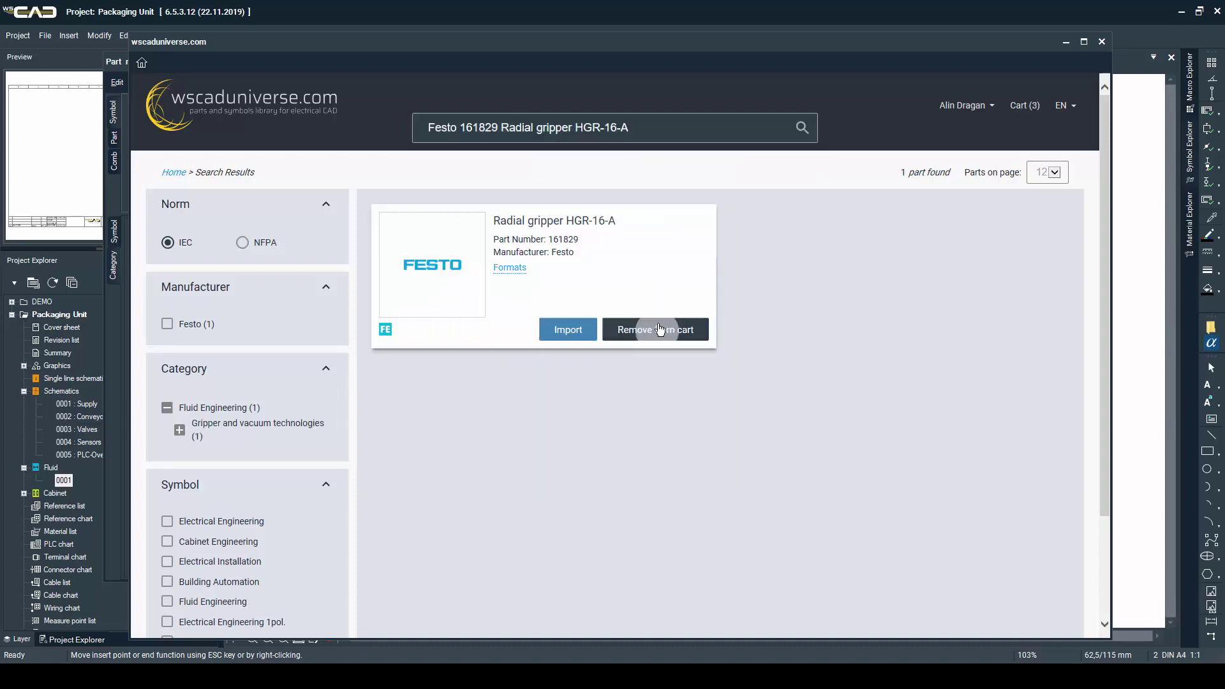
Import all three cart parts, confirming overwrite of existing symbols
click(1022, 104)
click(849, 233)
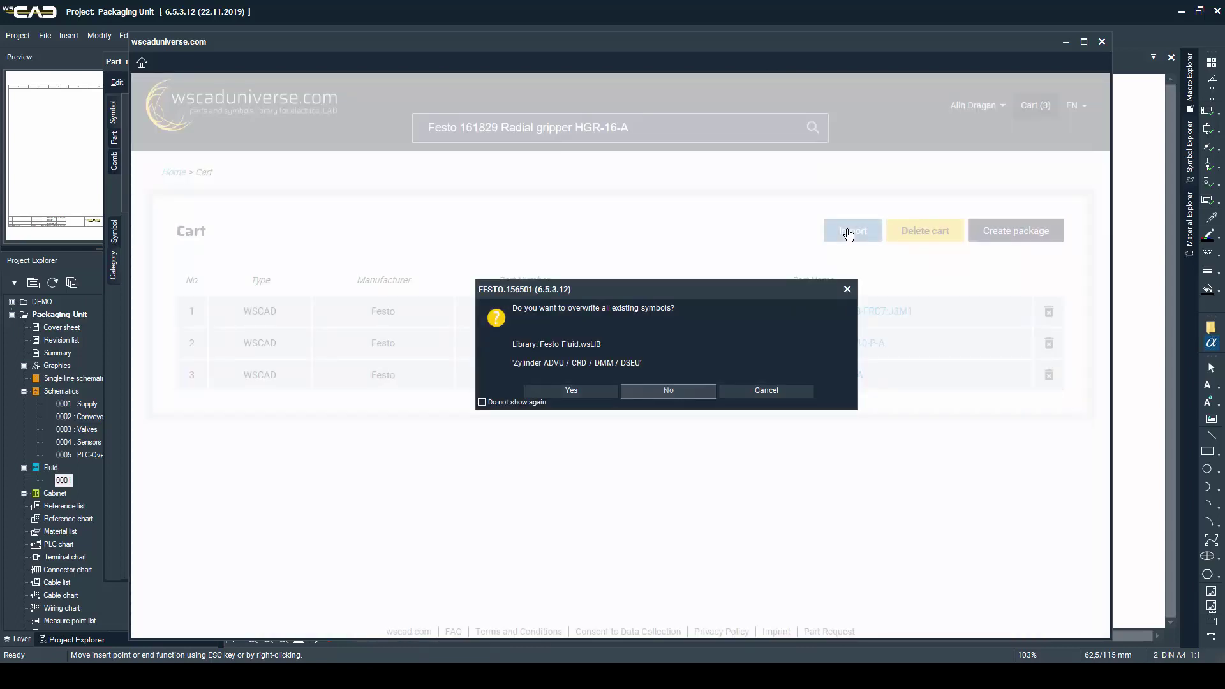
click(510, 401)
click(552, 392)
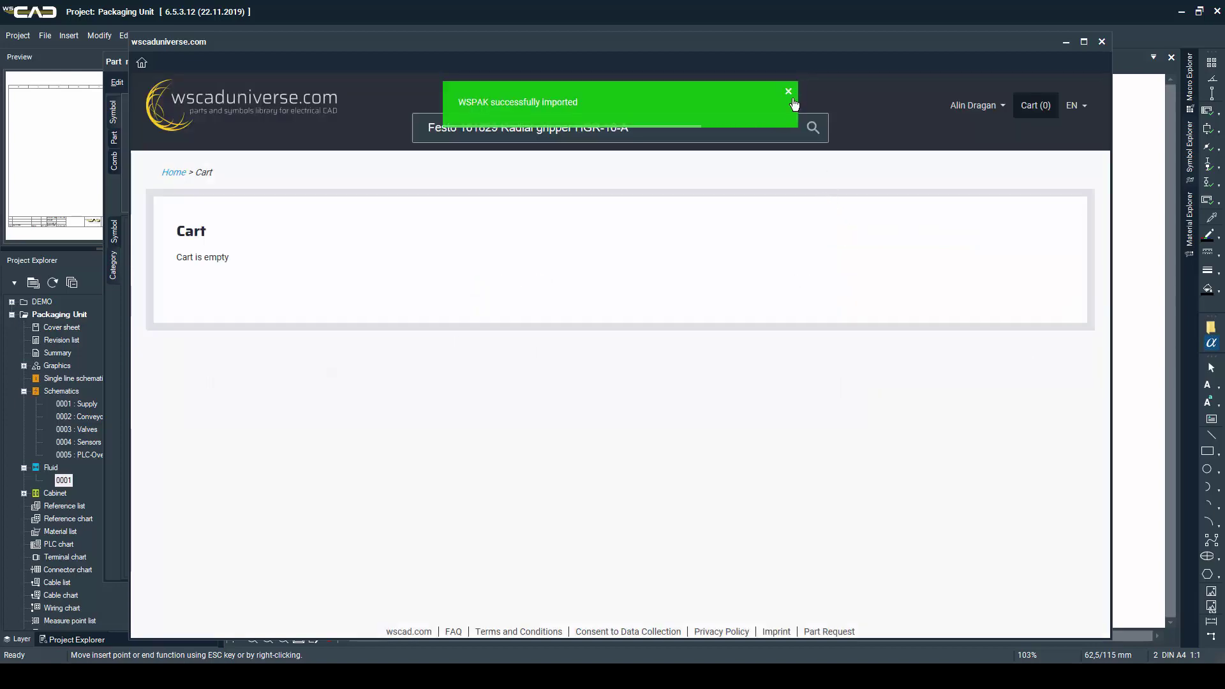
Place service unit 530296 at the sheet's lower left as -Q3
click(1101, 42)
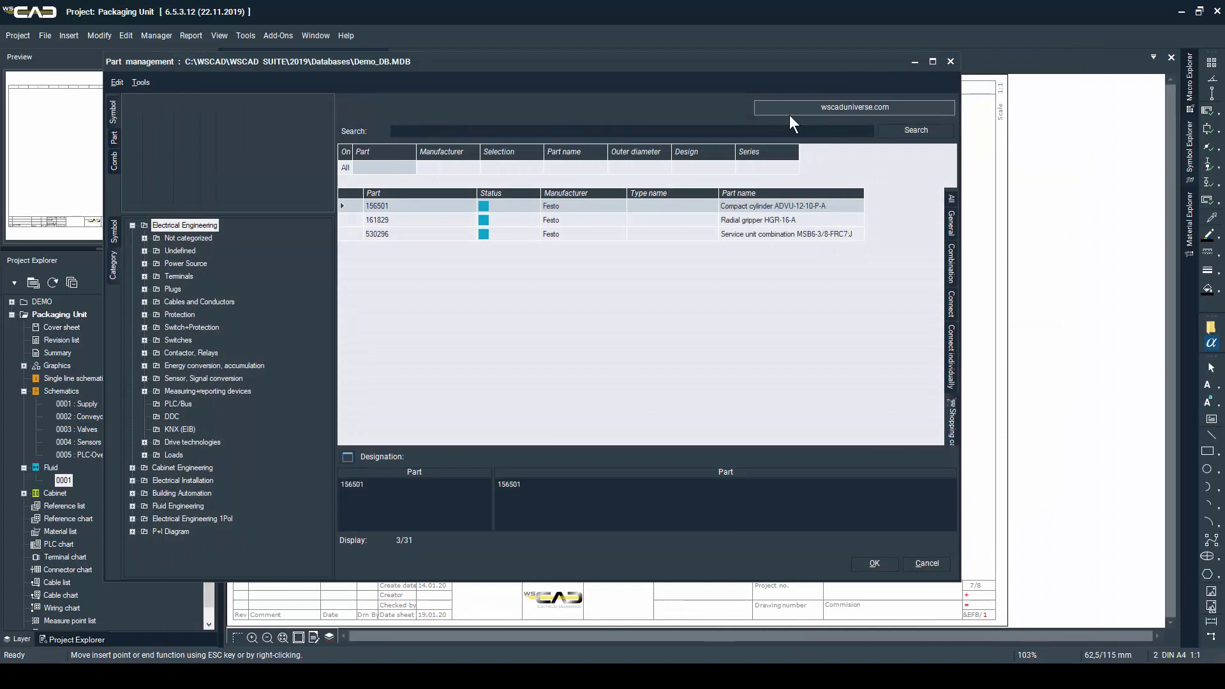
double_click(695, 235)
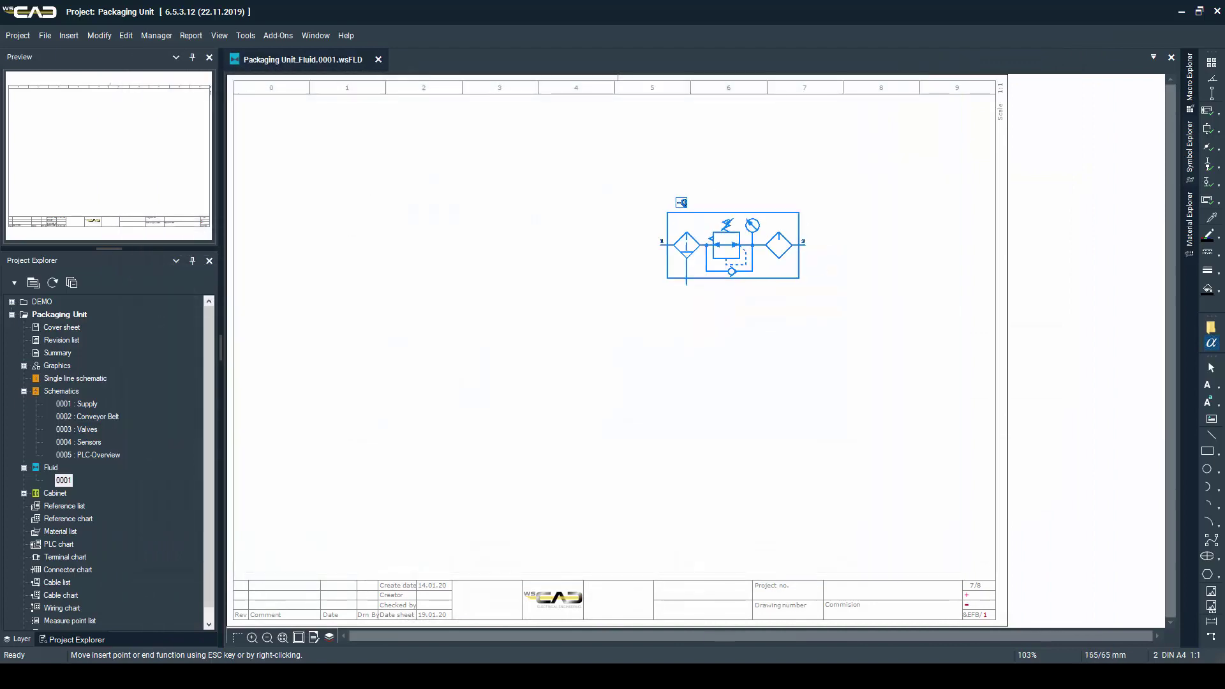
click(285, 476)
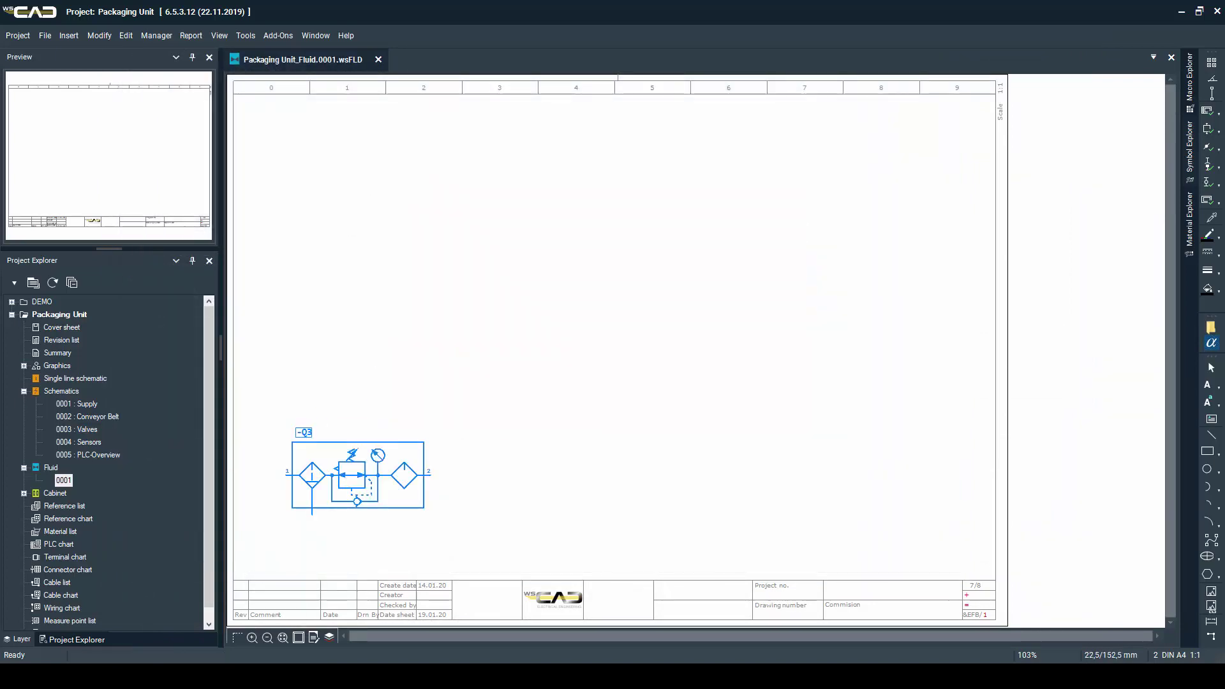
key(Return)
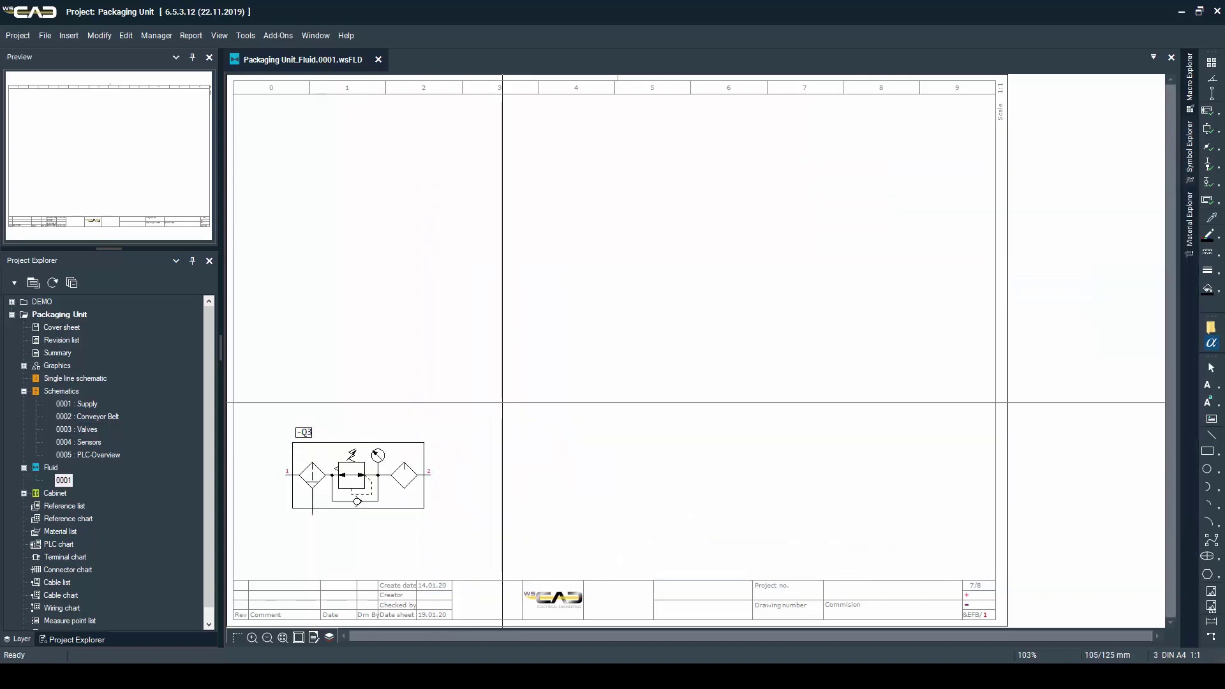
Drag valves -M2, -M3, -M4 and -M5 from pinned Material Explorer into a row above -Q3
click(1190, 235)
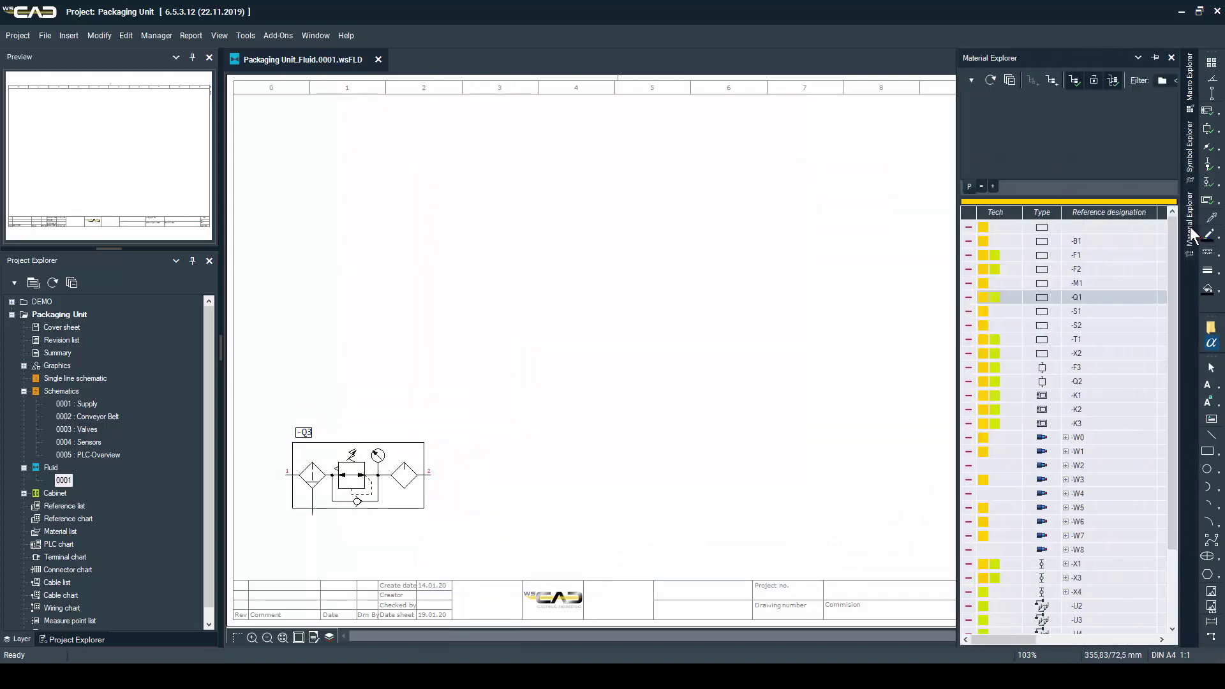
click(1154, 56)
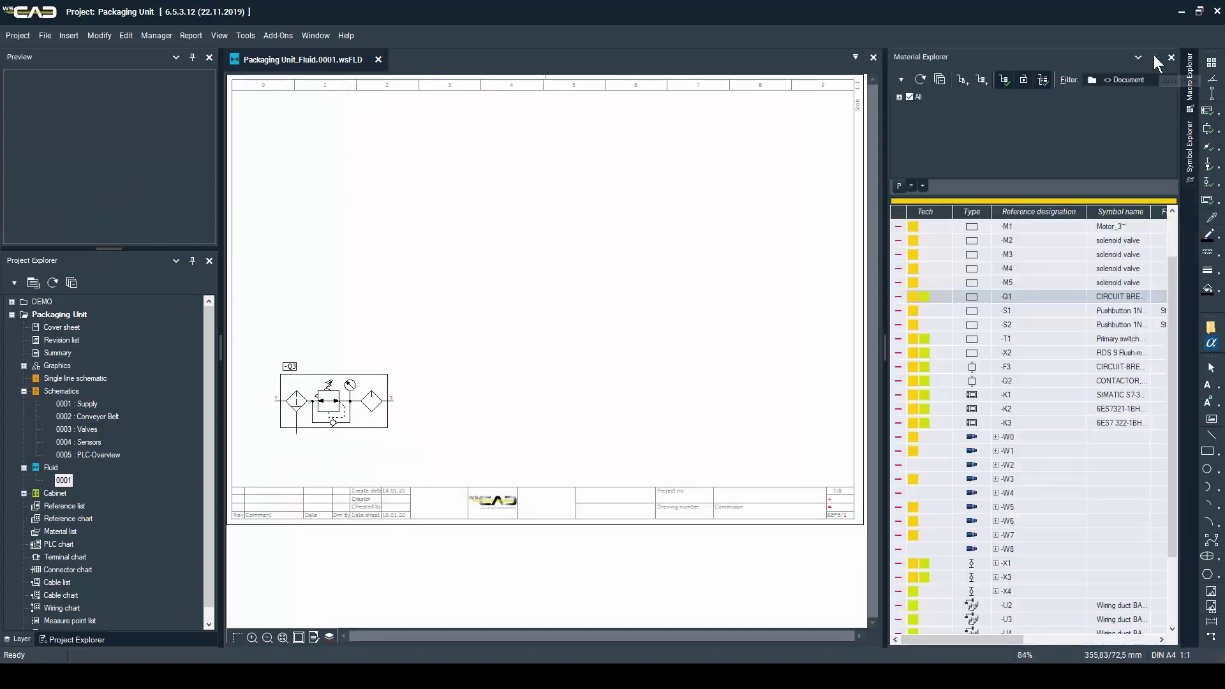
scroll(1040, 245, up, 2)
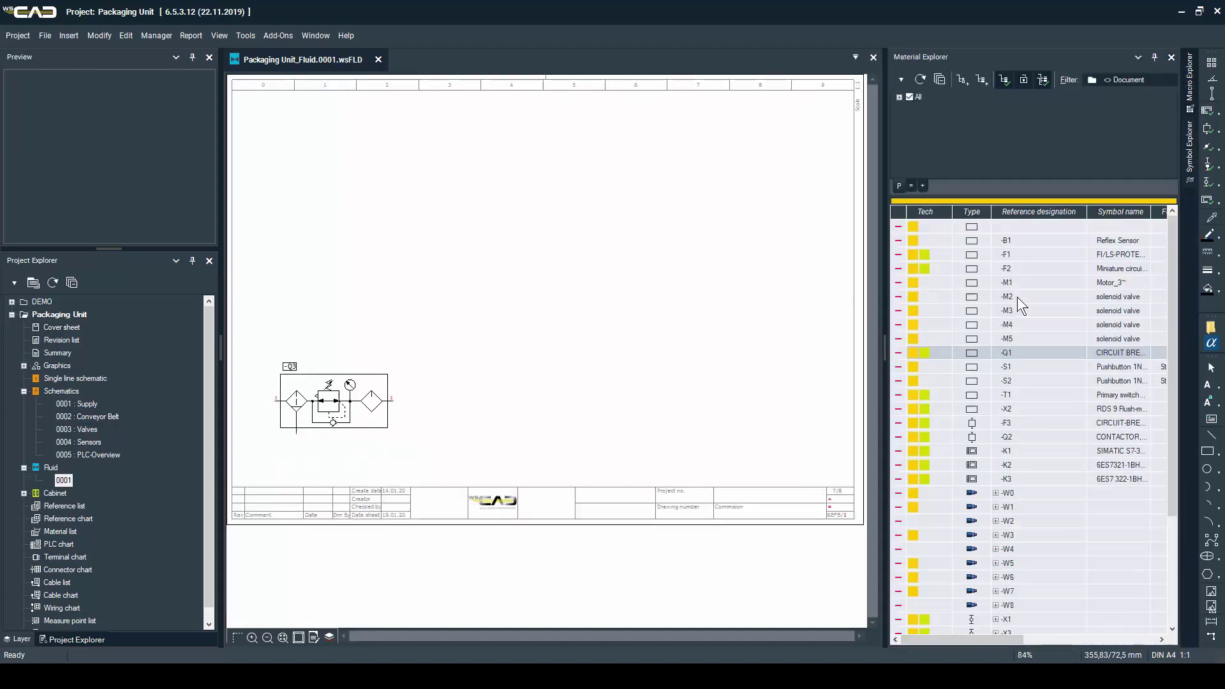
drag(1017, 297, 424, 331)
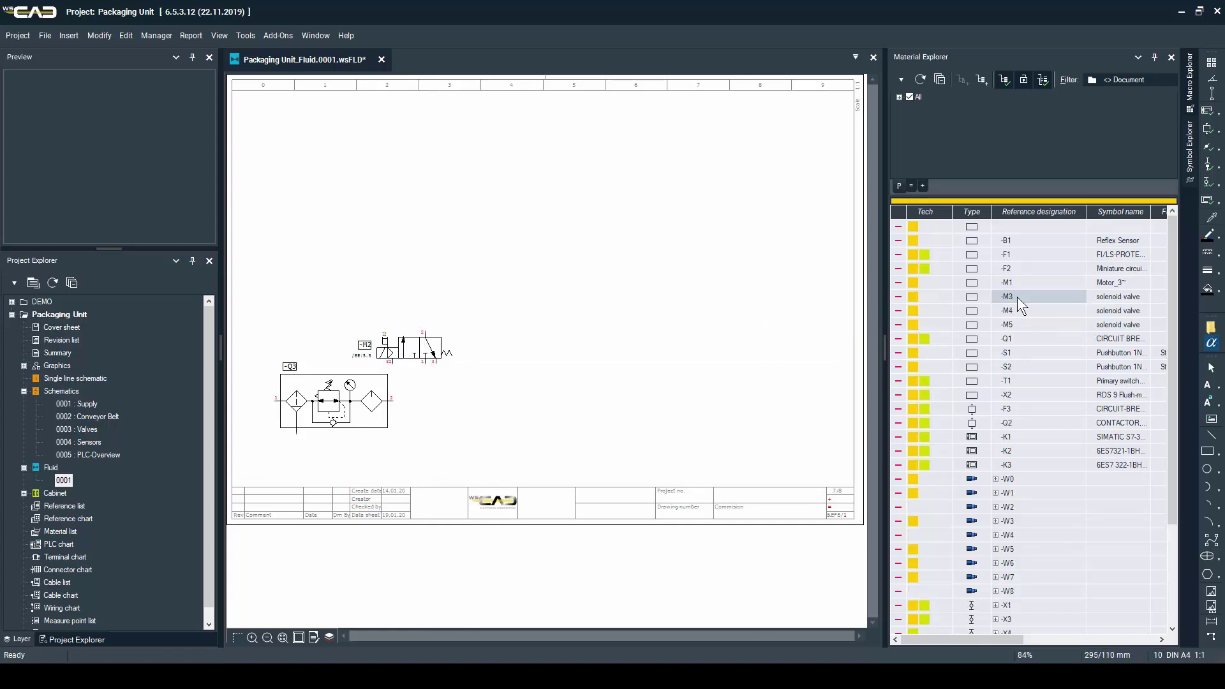
drag(1017, 297, 531, 332)
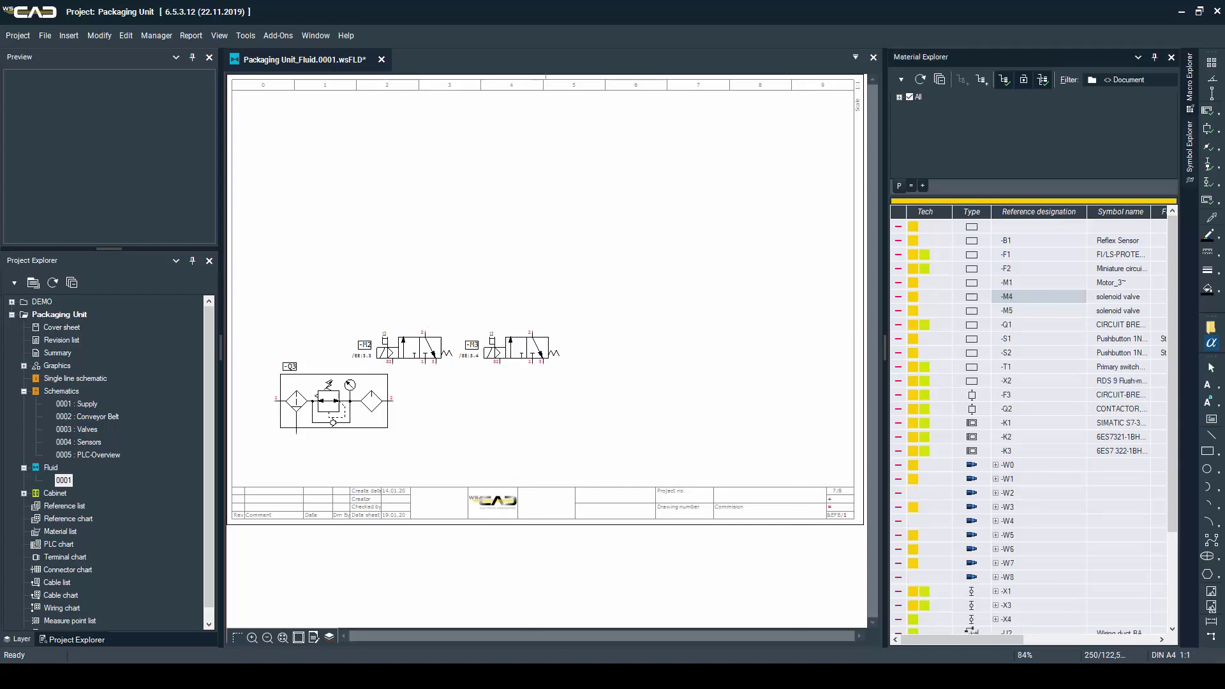
drag(1016, 297, 694, 331)
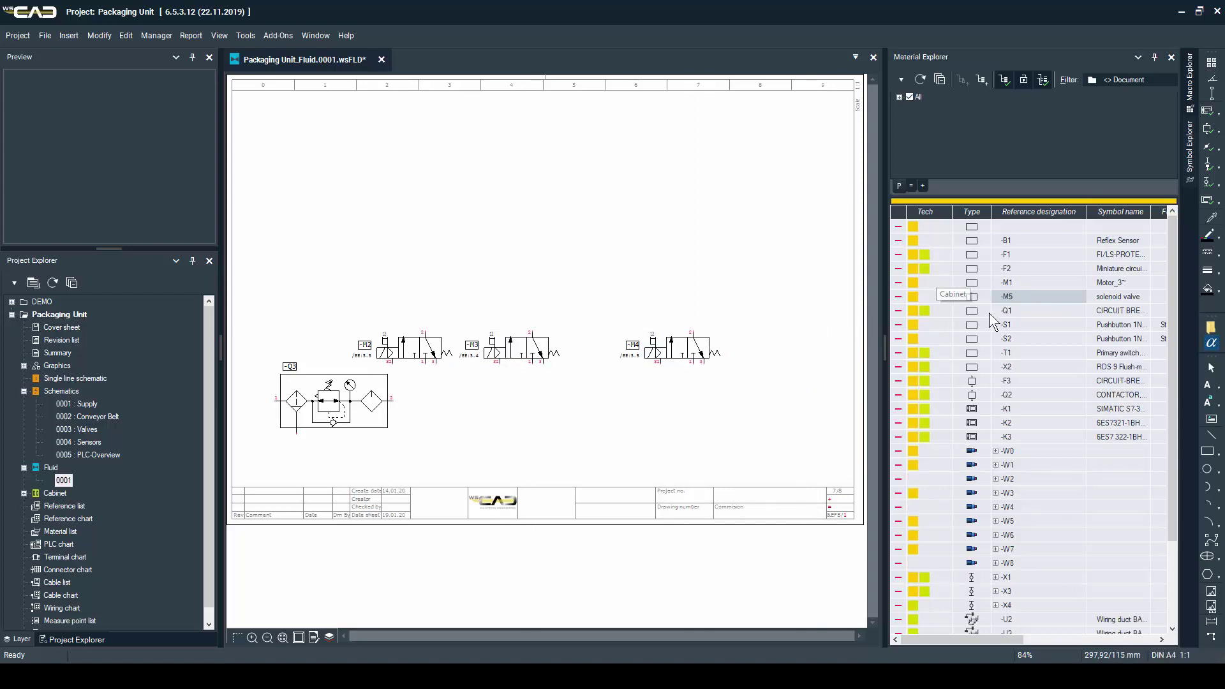
drag(1014, 300, 795, 336)
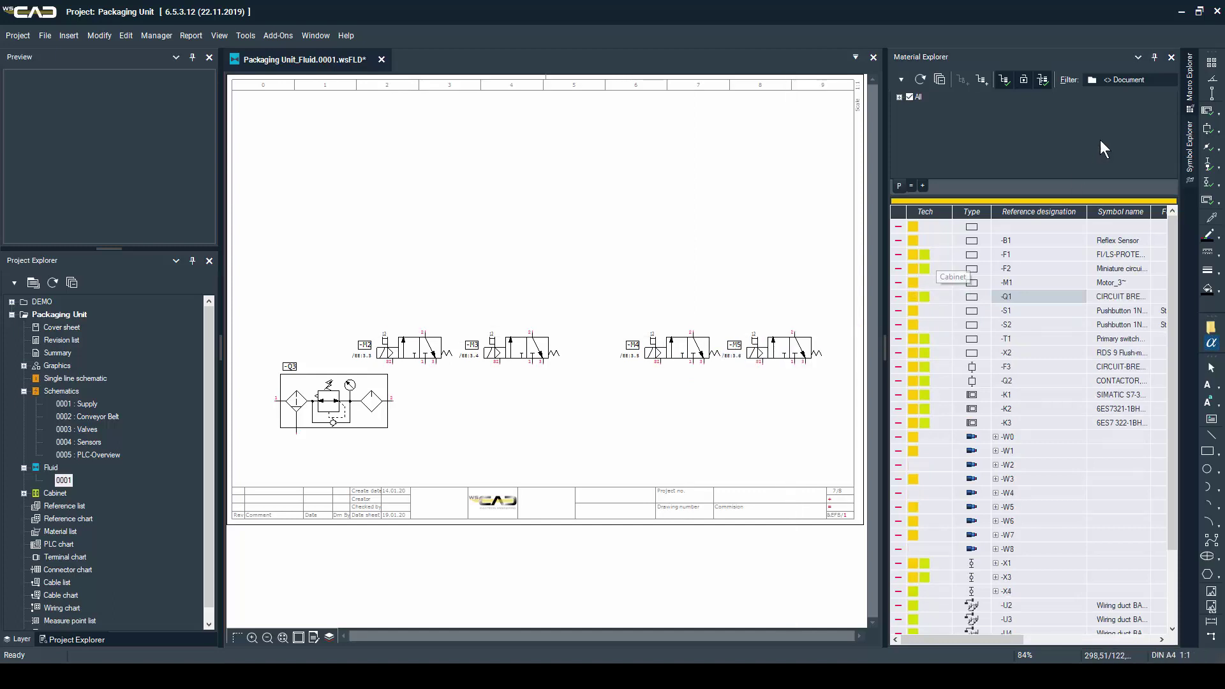
click(1154, 58)
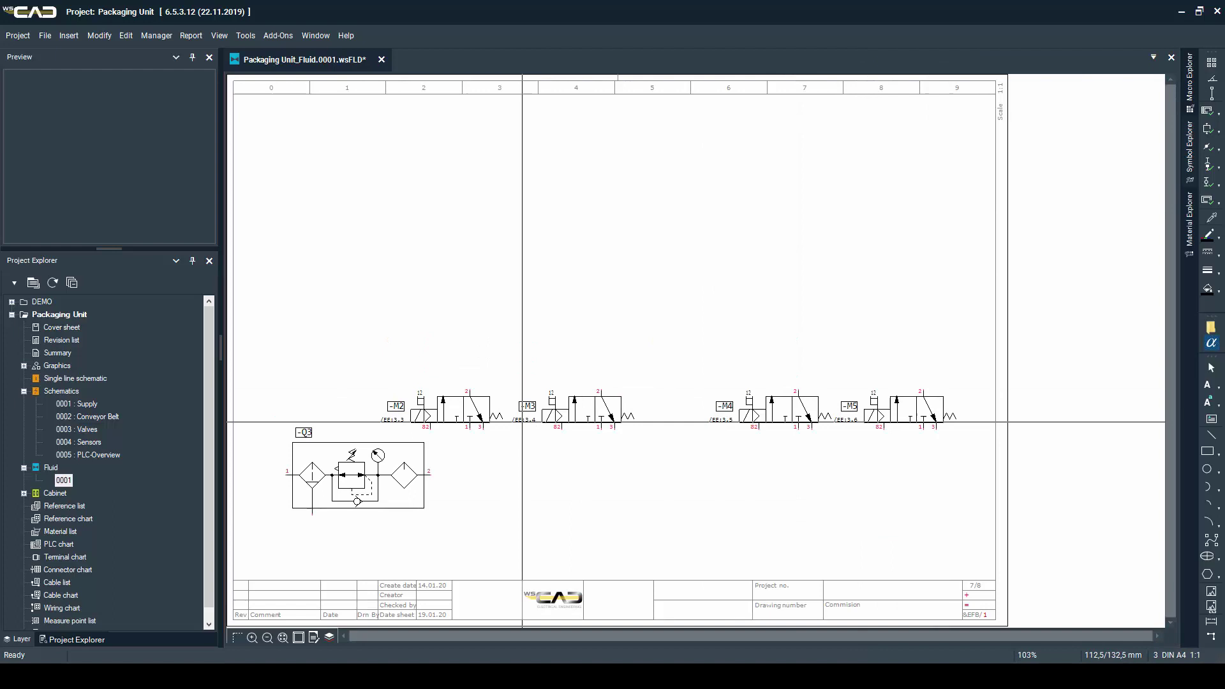
double_click(77, 428)
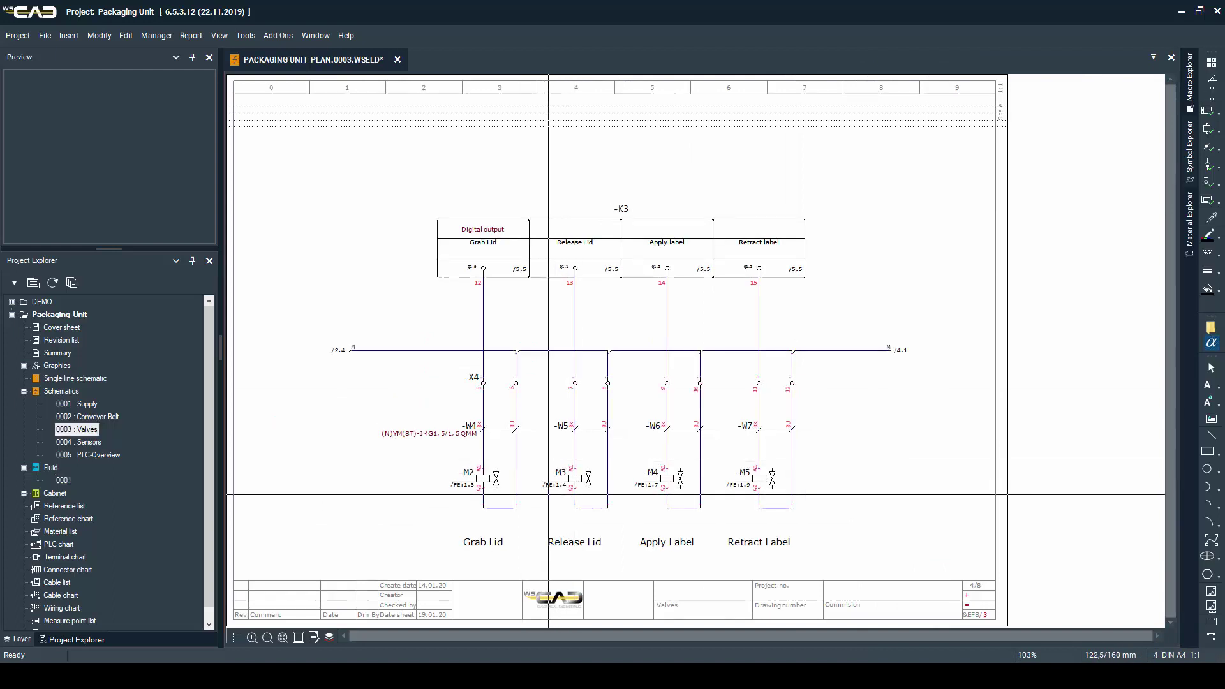
Place gripper HGR-16-A as -M6 above M2/M3 and pipe M3's port 2 to it
double_click(556, 487)
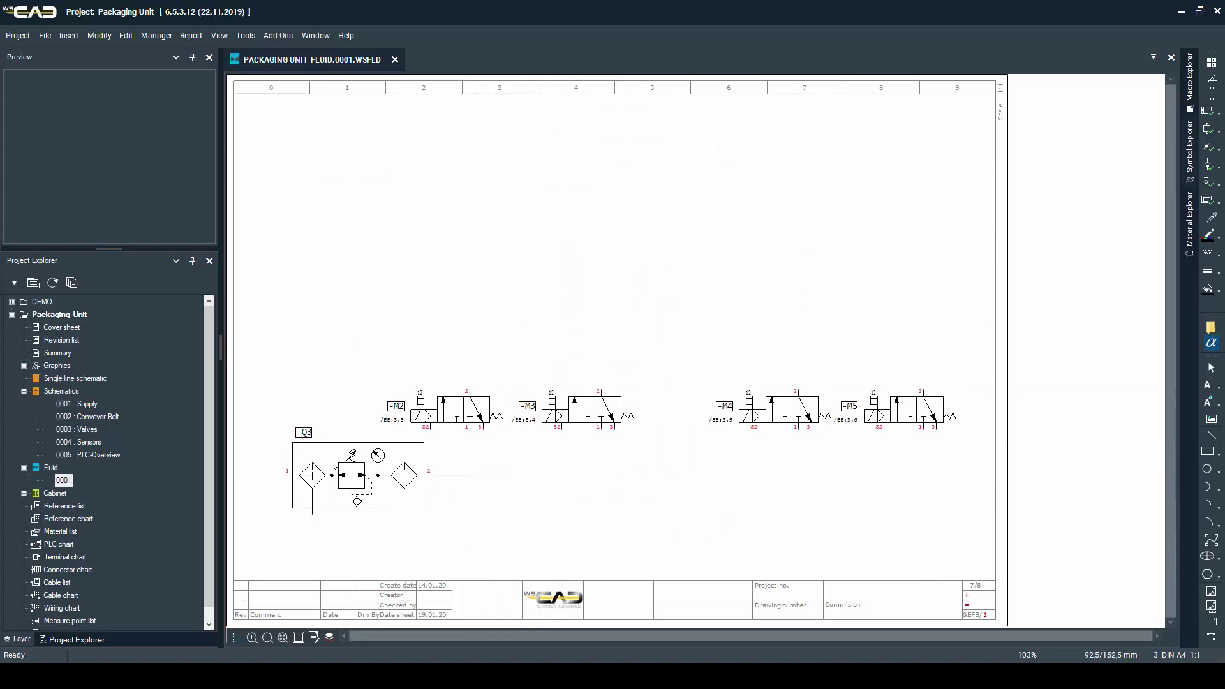
click(470, 475)
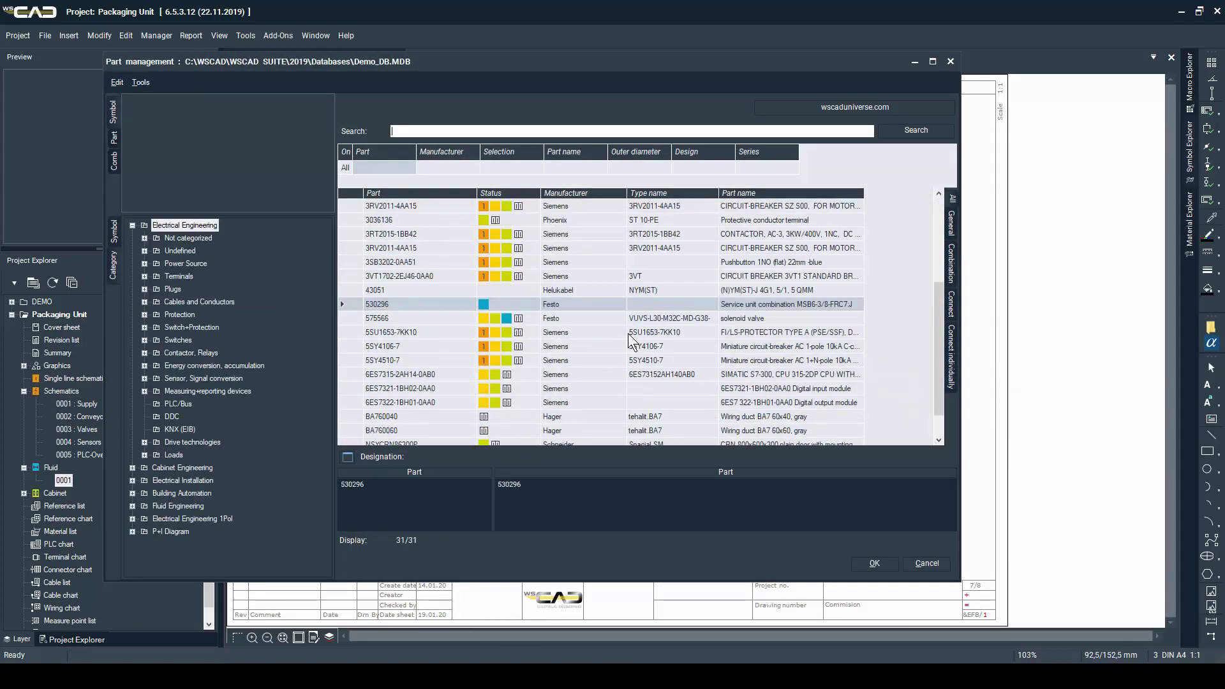
double_click(727, 262)
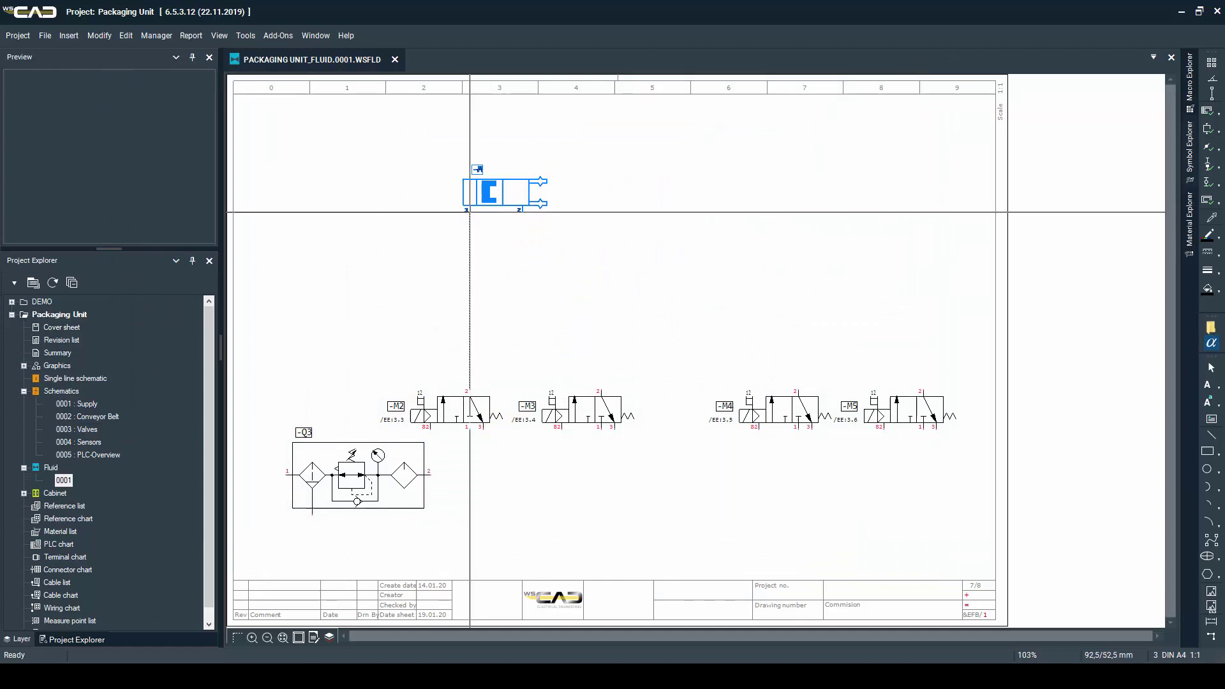
click(470, 212)
key(Return)
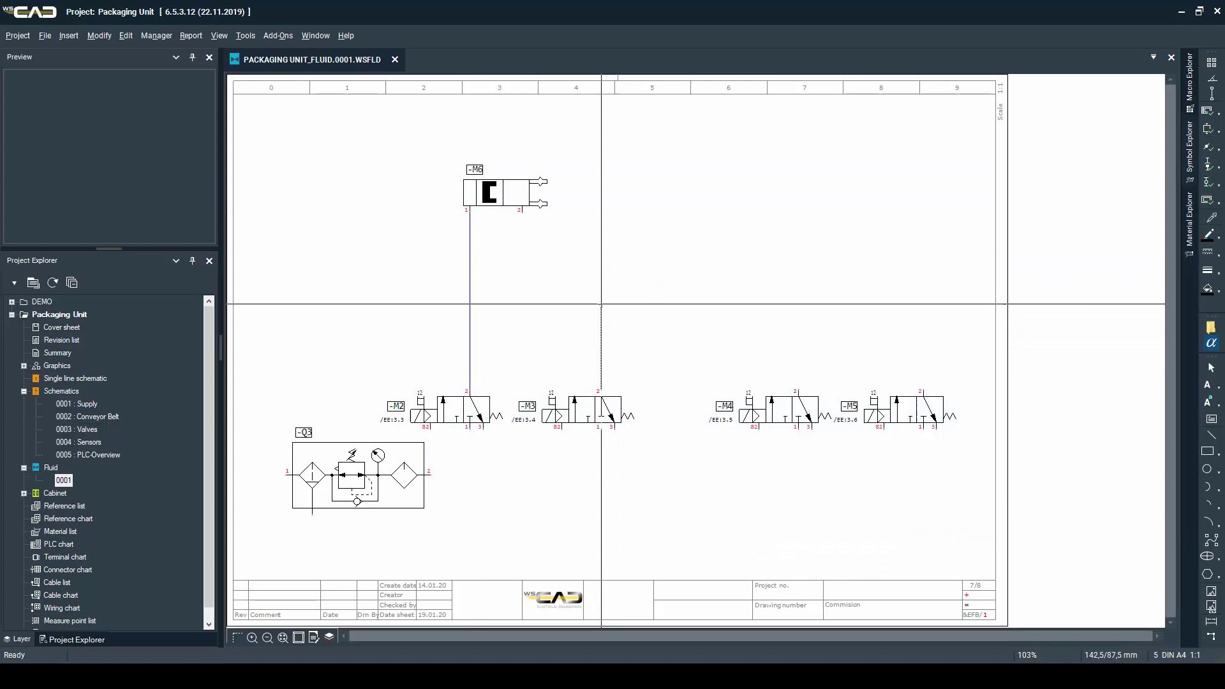
click(601, 391)
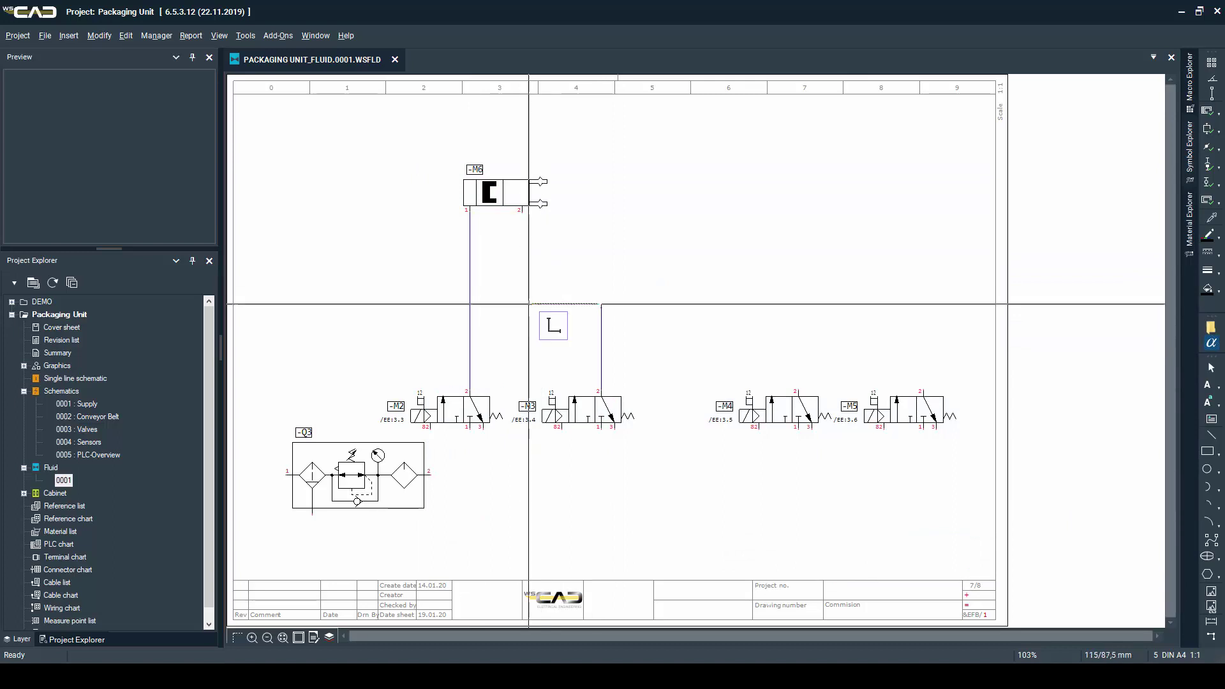
click(529, 304)
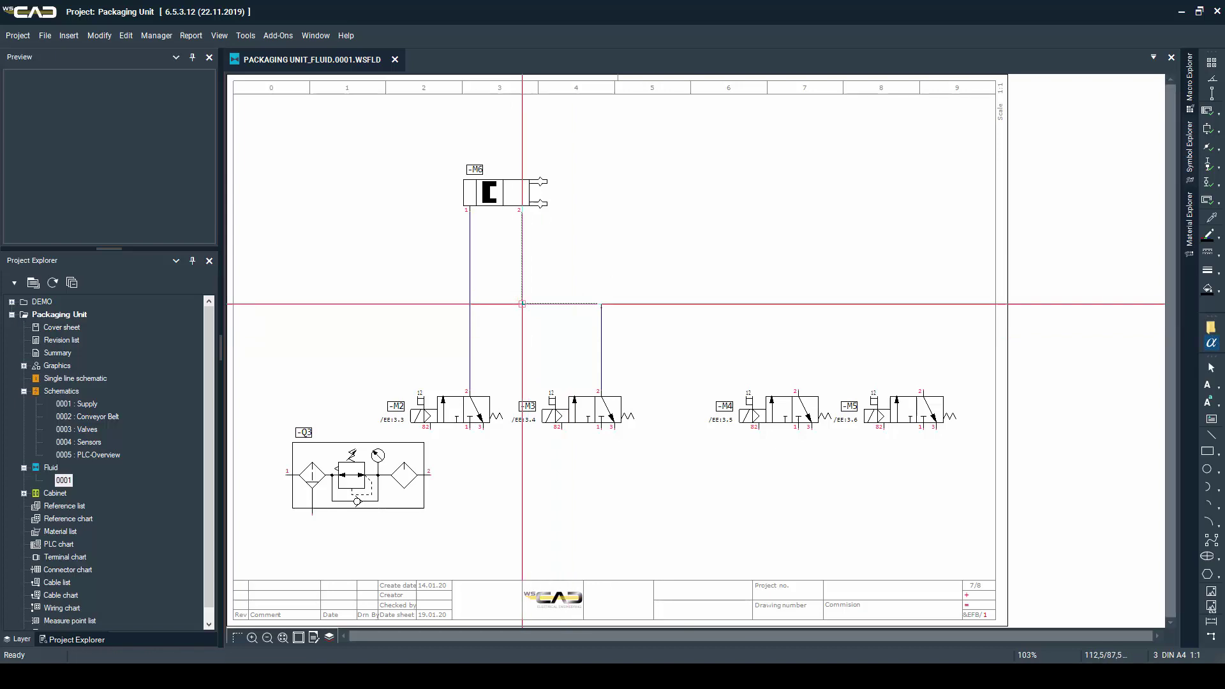
click(523, 304)
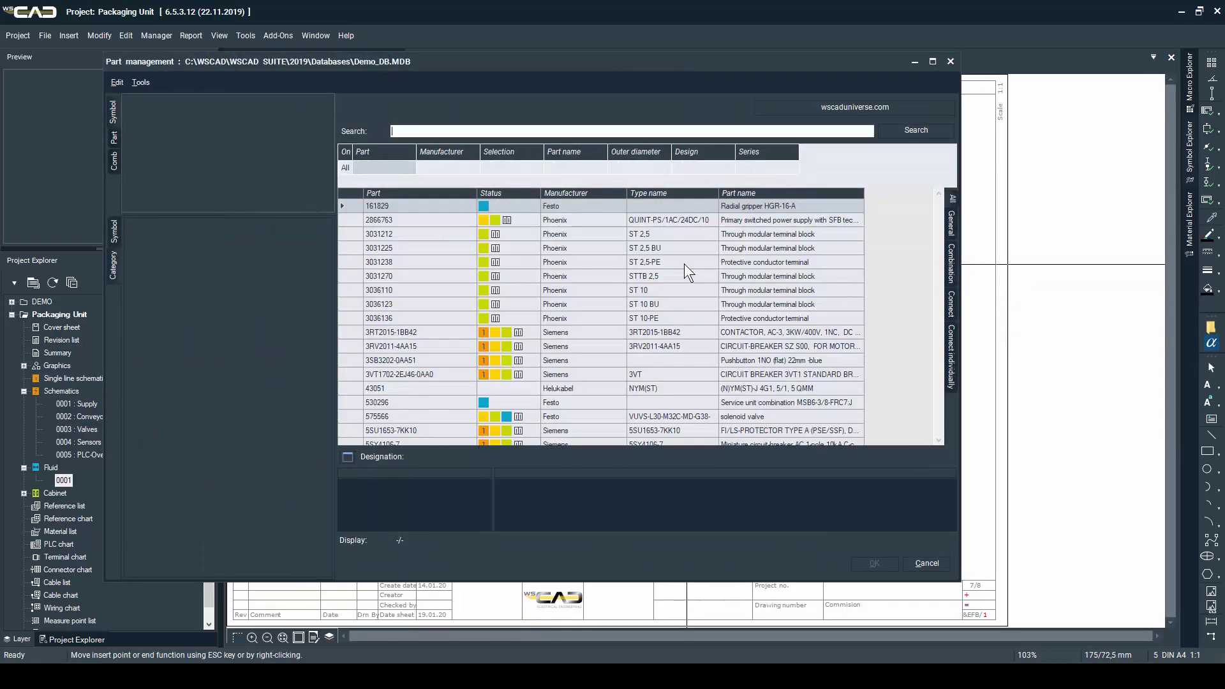
Place compact cylinder ADVU-12-10-P-A as -M7 above M4/M5 and route a pipe from M5
double_click(735, 258)
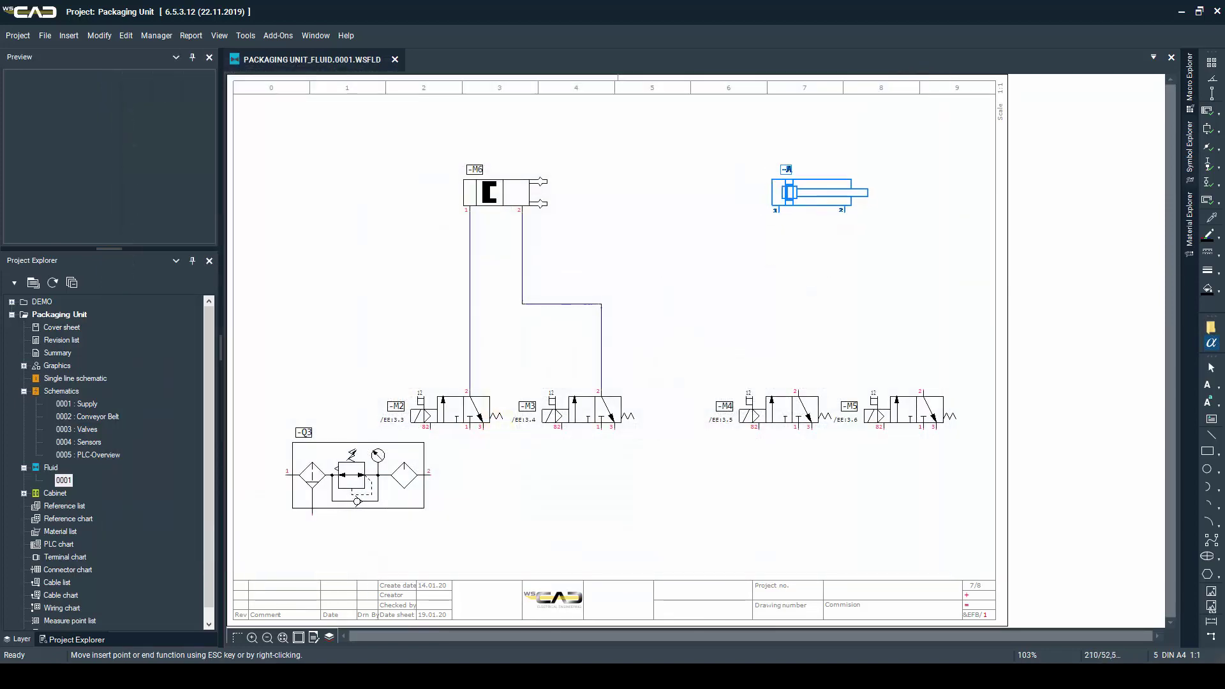
click(798, 211)
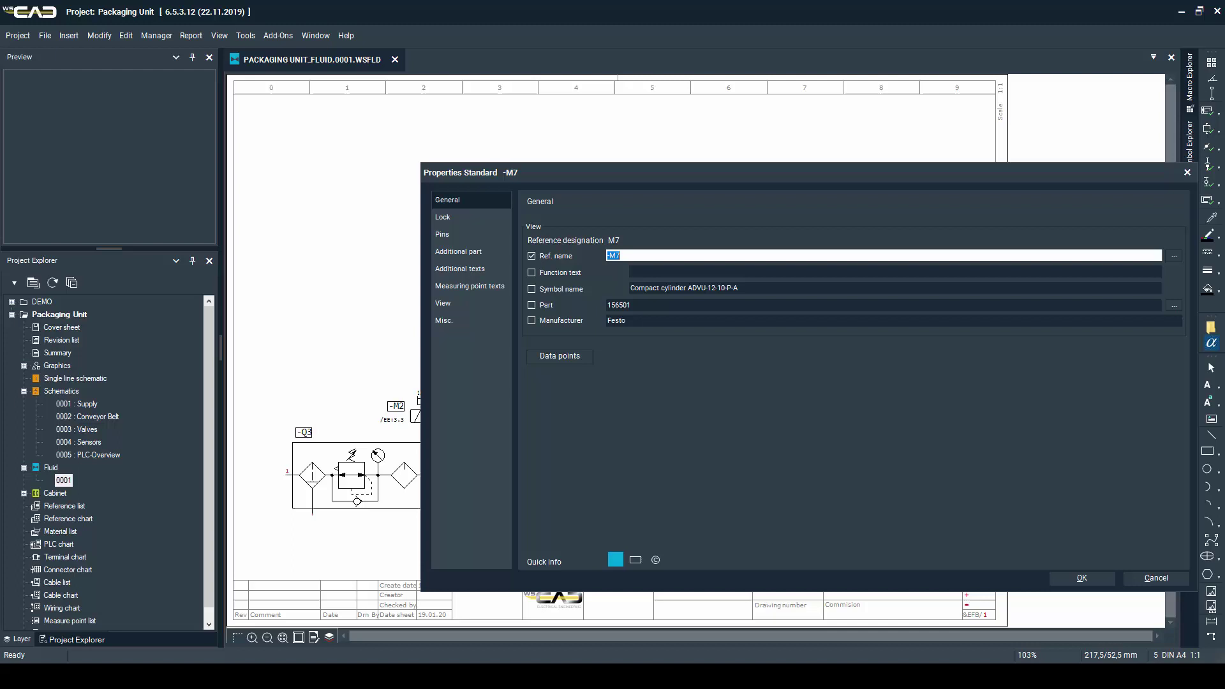
key(Return)
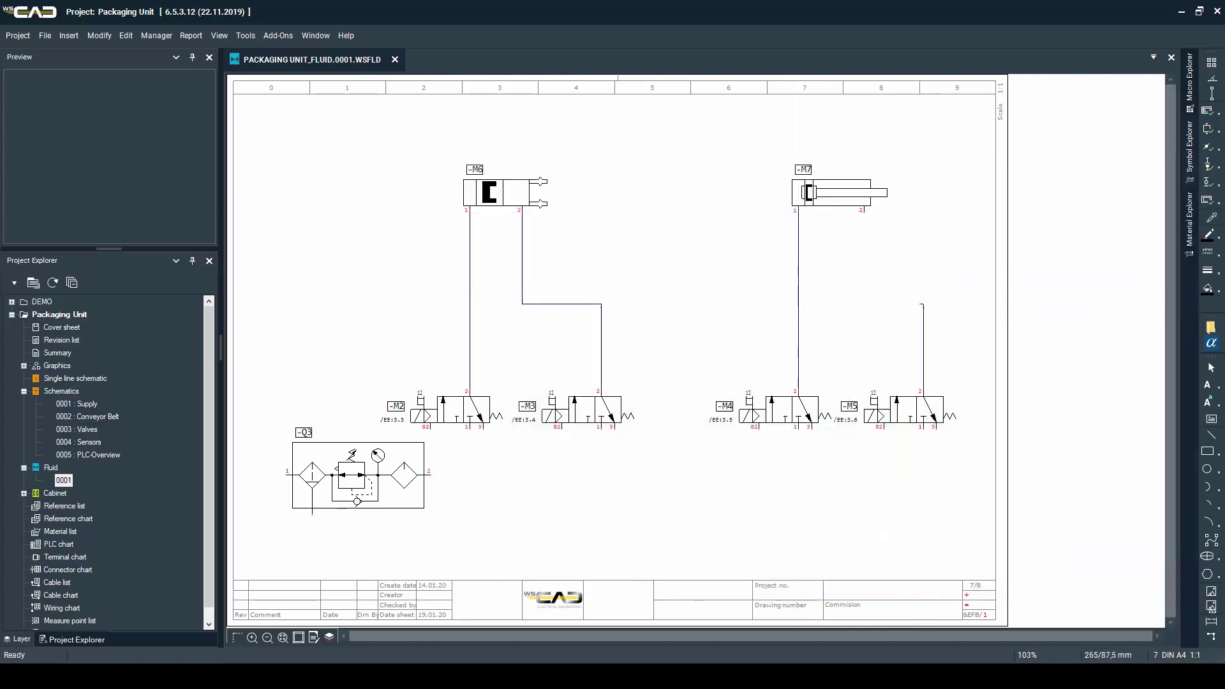
click(923, 304)
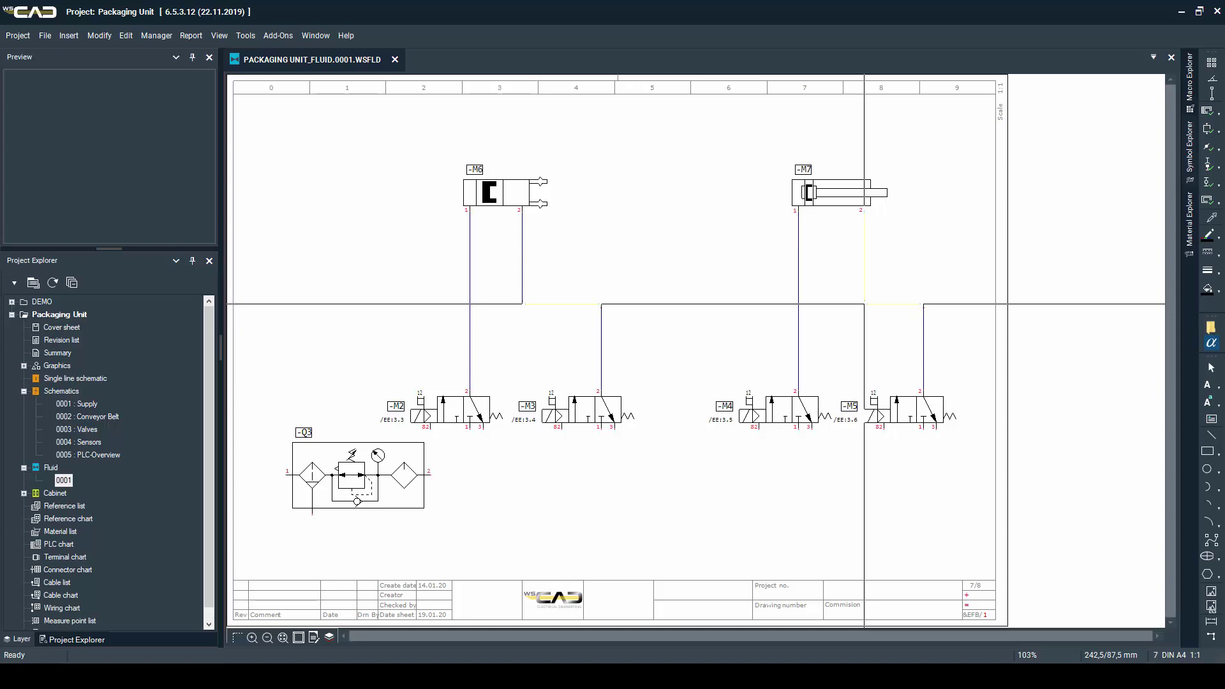
Finish the pipe at cylinder -M7's port 2 and enable the Fluid toolbar
click(865, 304)
right_click(647, 41)
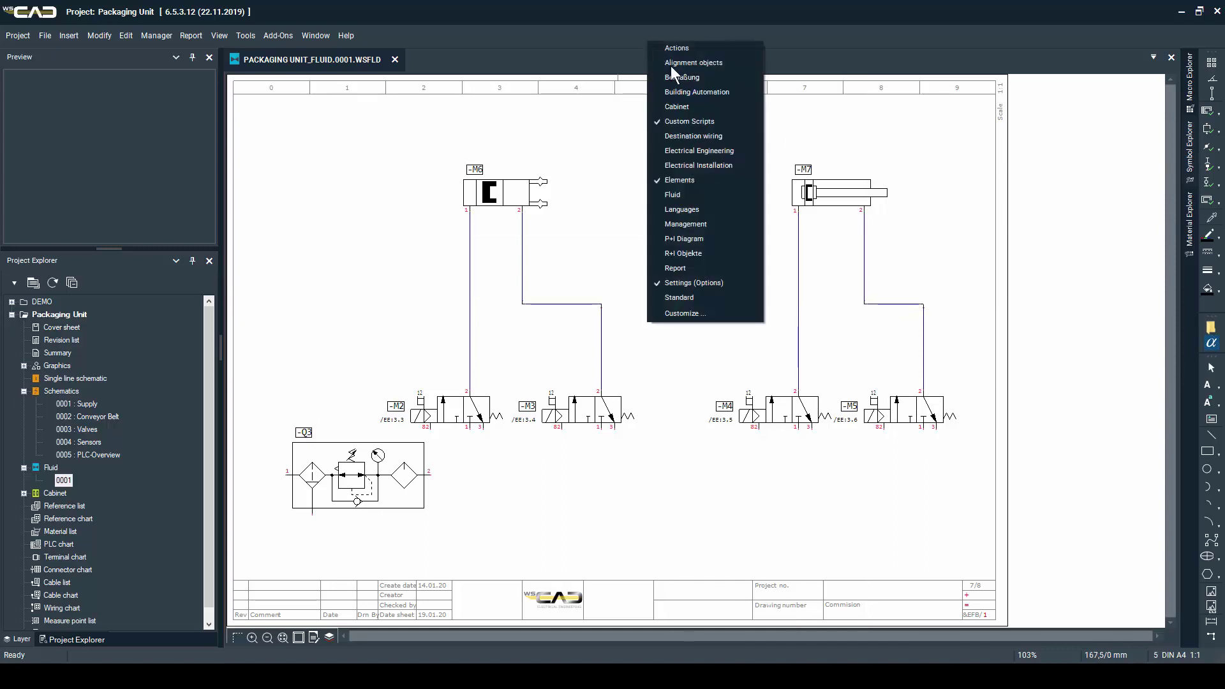
click(673, 195)
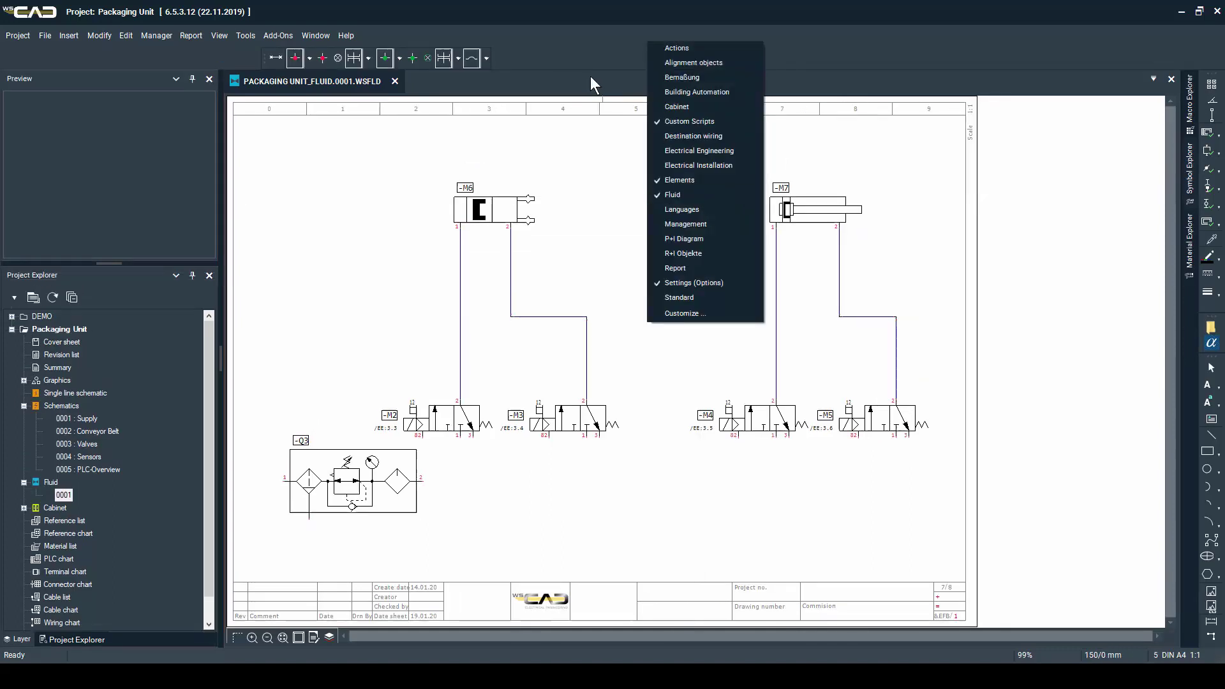
click(568, 46)
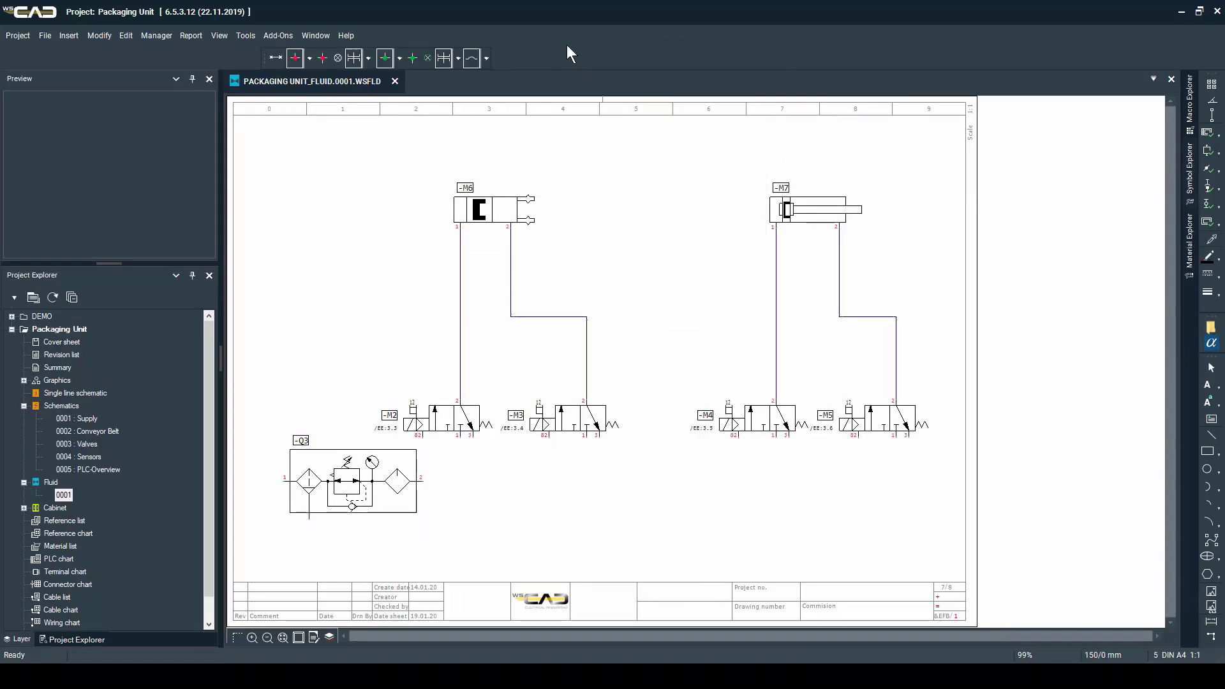
Place pneumatic T junctions linking Q3's outlet to port 1 of valves M2–M5
click(294, 60)
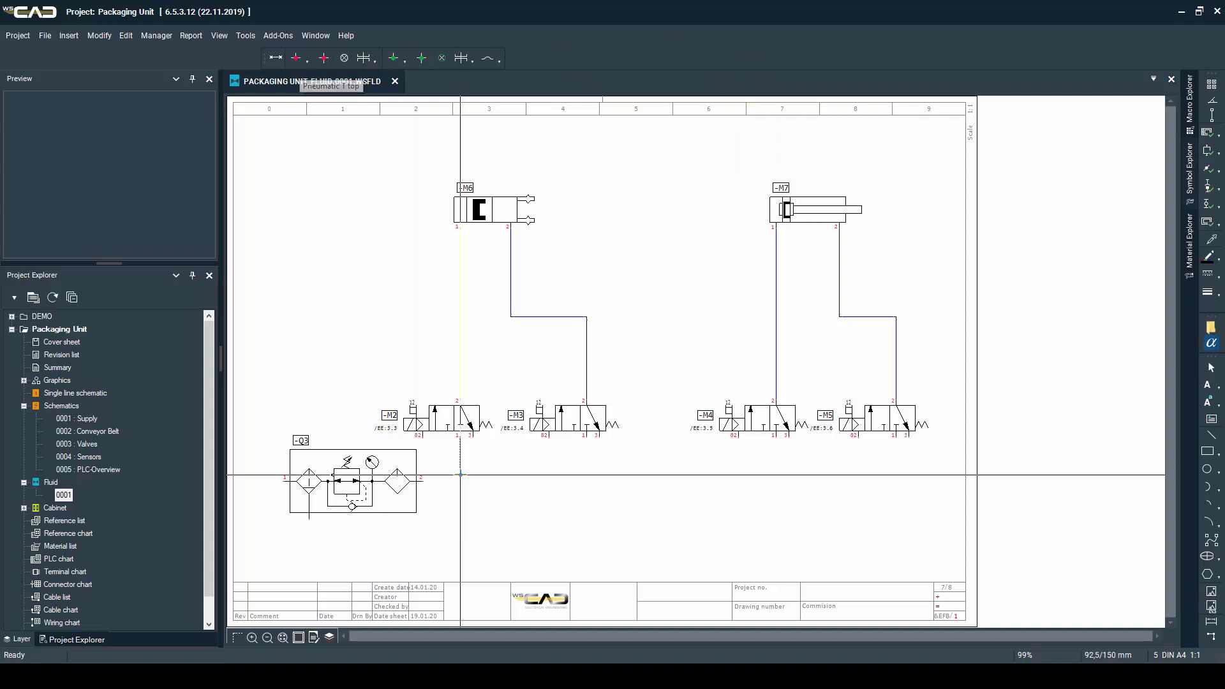
click(460, 481)
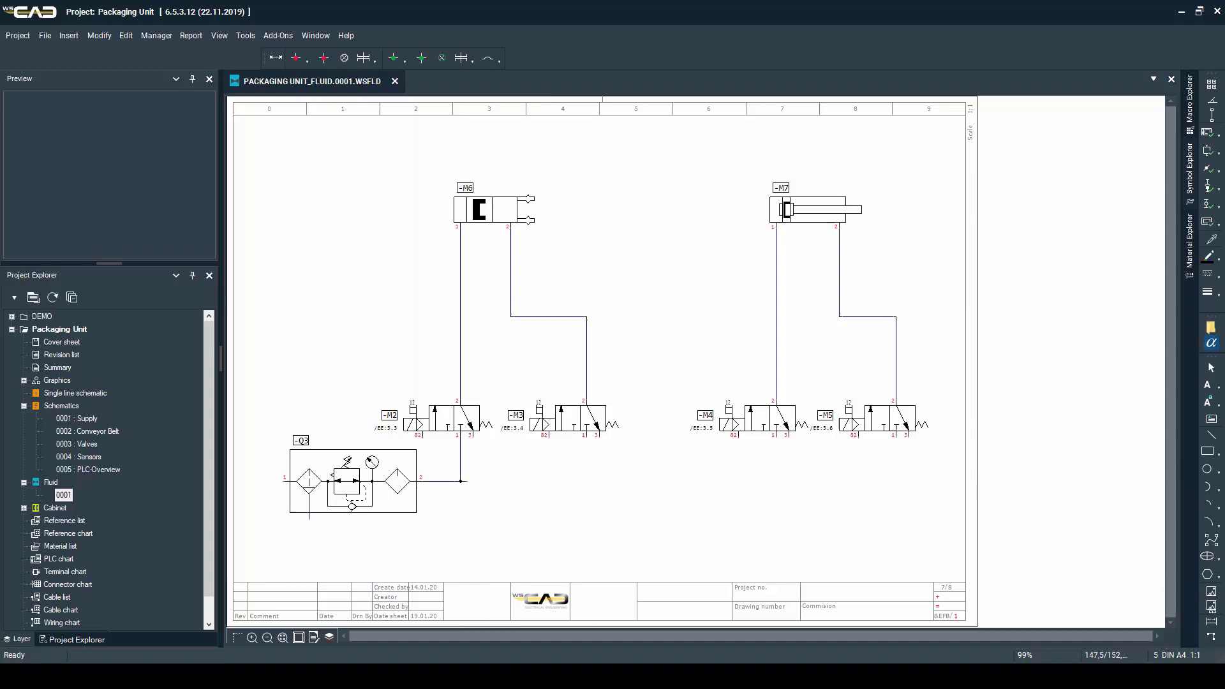
click(586, 480)
click(776, 481)
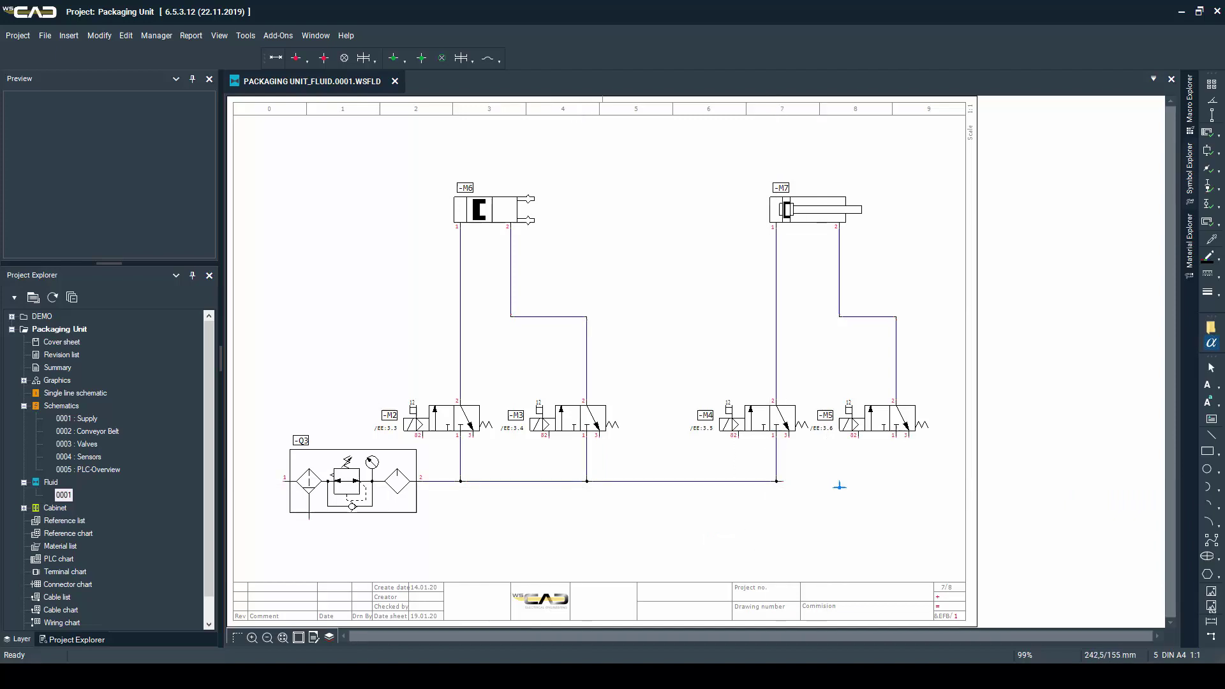
click(896, 480)
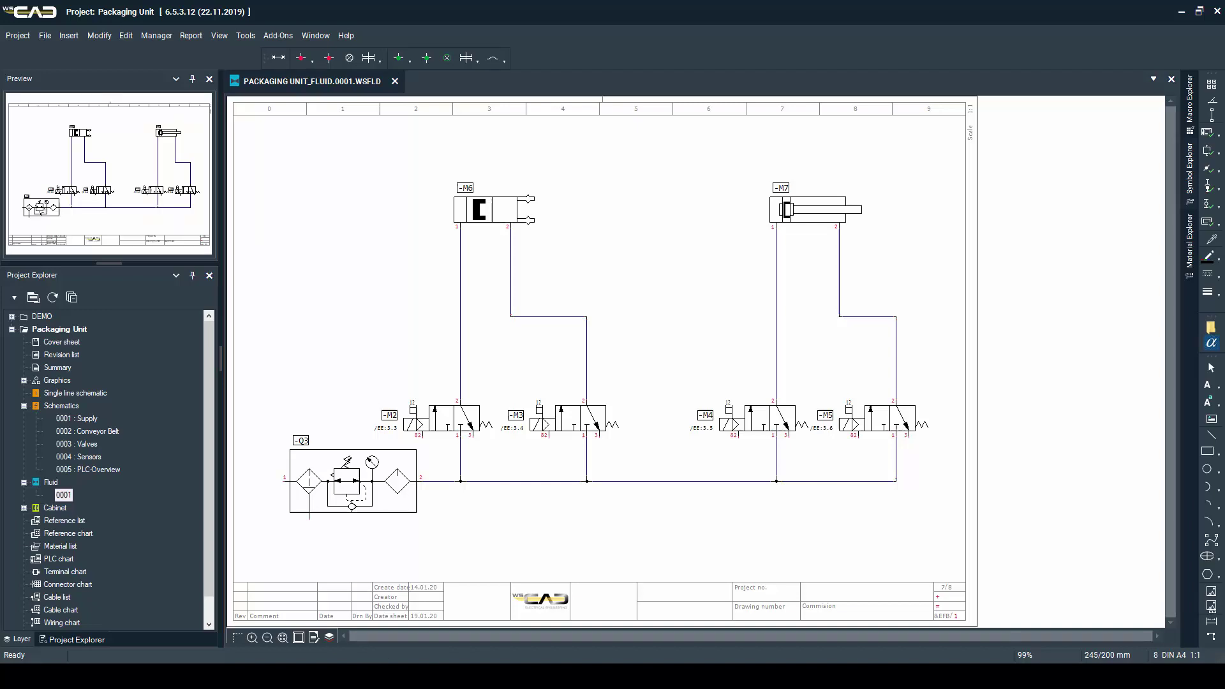
With the Fluid folder selected, run Report > Overall report and generate all lists
click(23, 407)
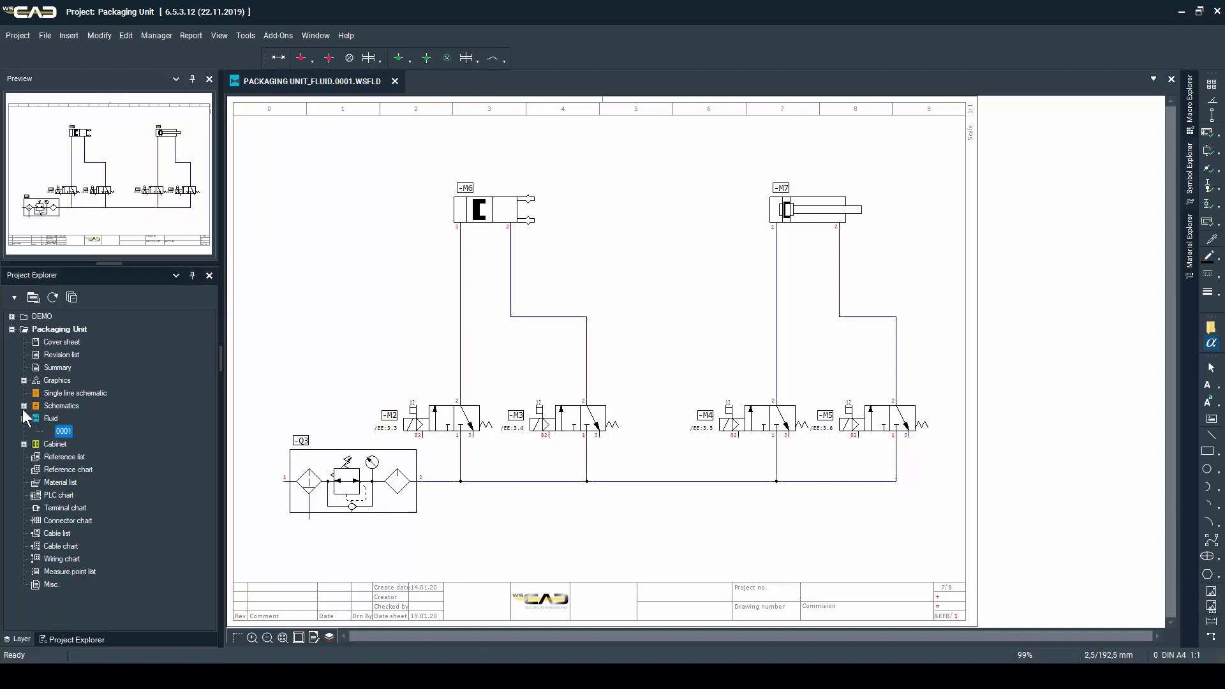
click(23, 418)
click(199, 36)
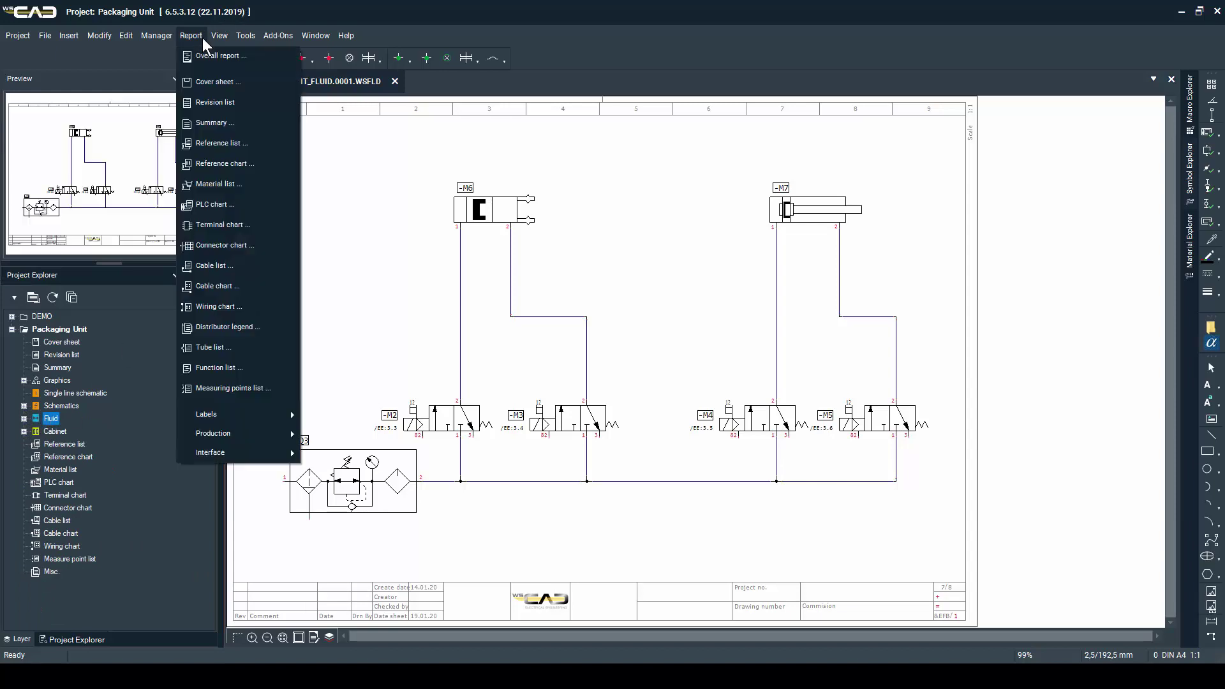
click(209, 52)
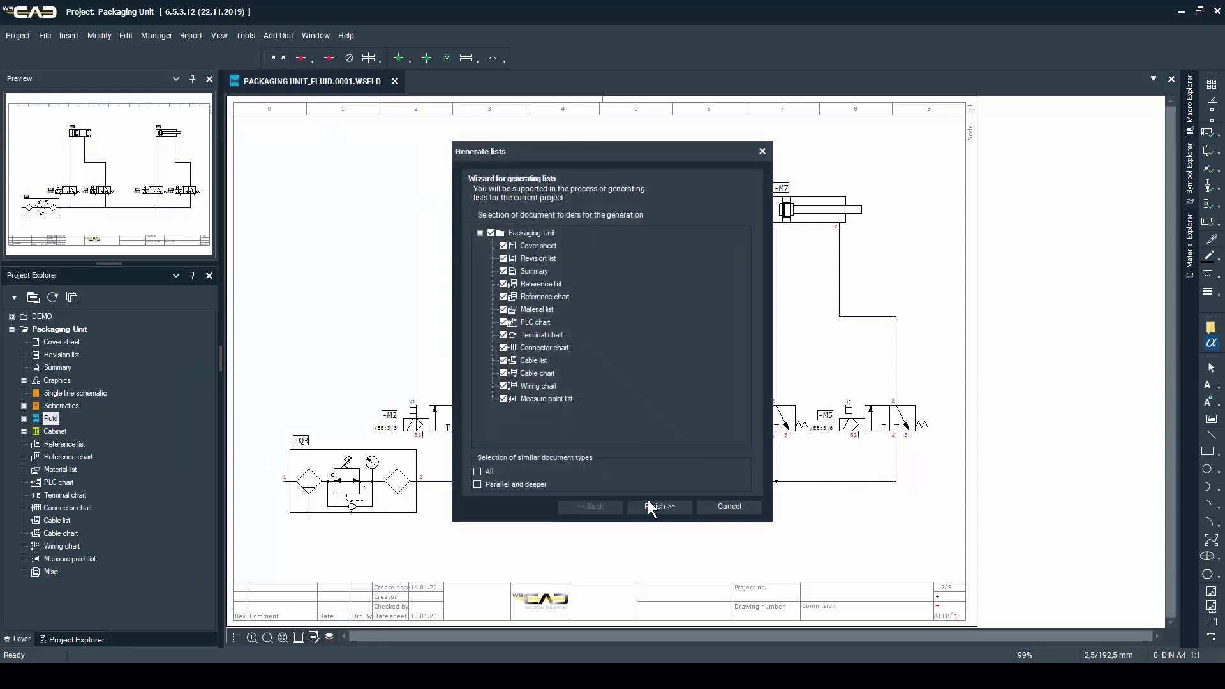
click(649, 505)
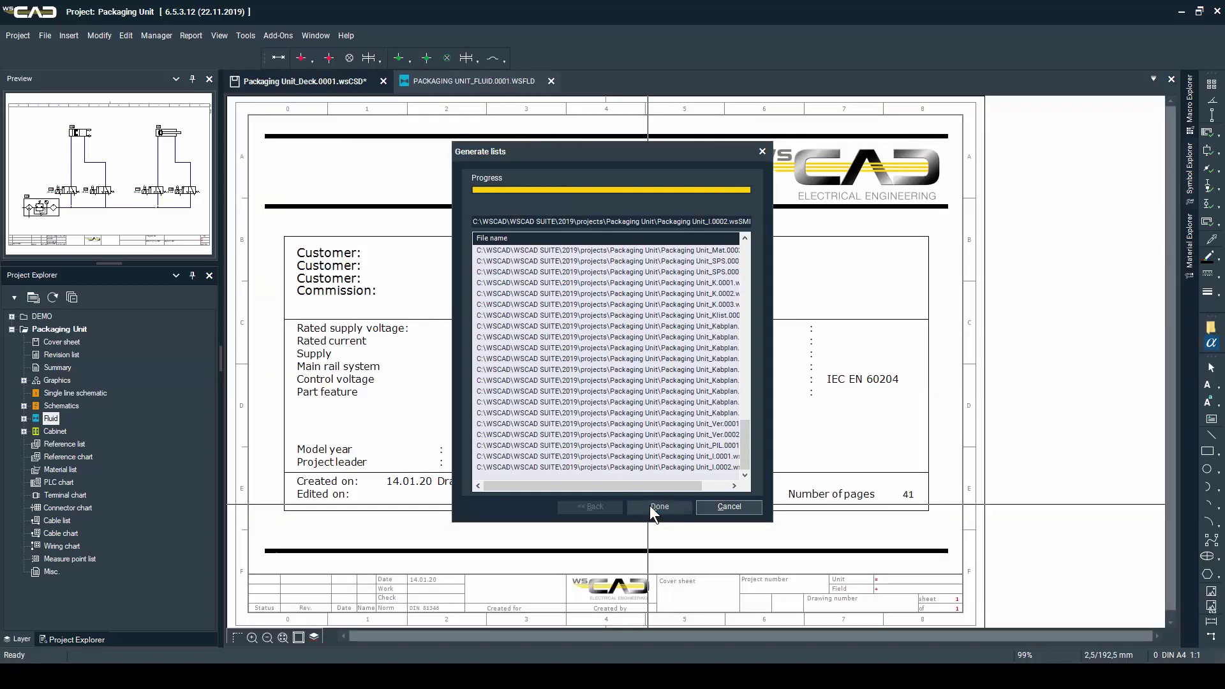
click(657, 506)
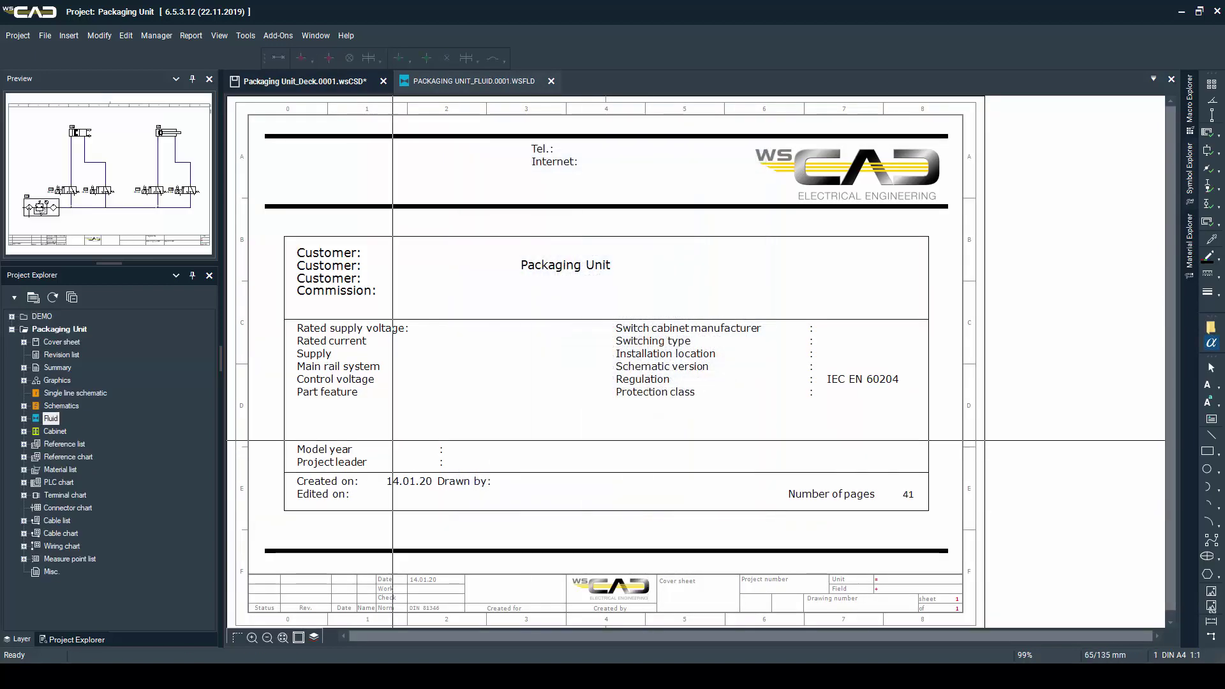
Open the first material list page and the -X1, -X3 and -X4 terminal charts
click(19, 468)
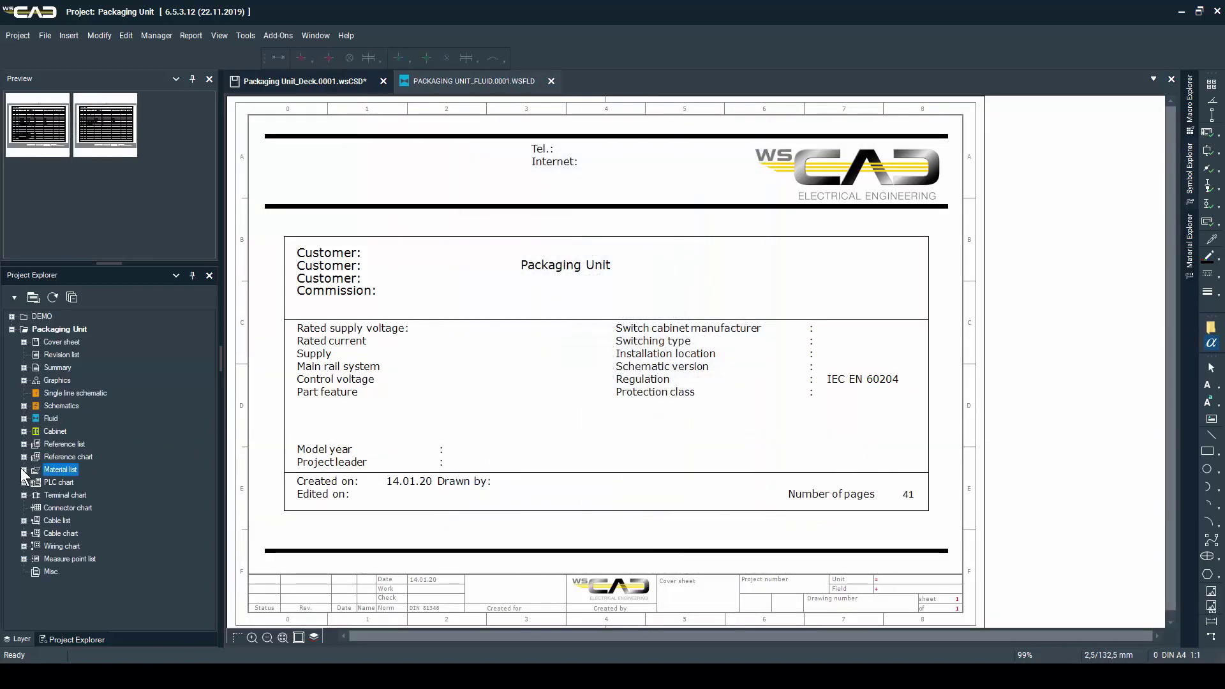
click(22, 469)
click(74, 482)
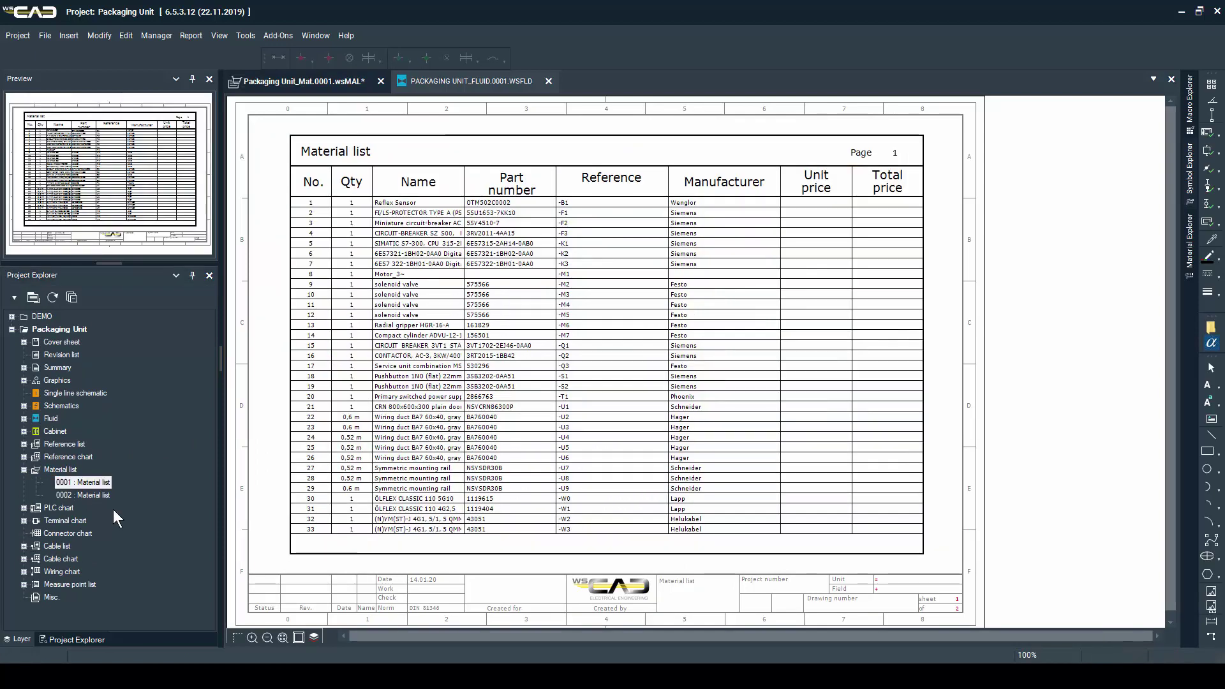
click(24, 520)
click(89, 534)
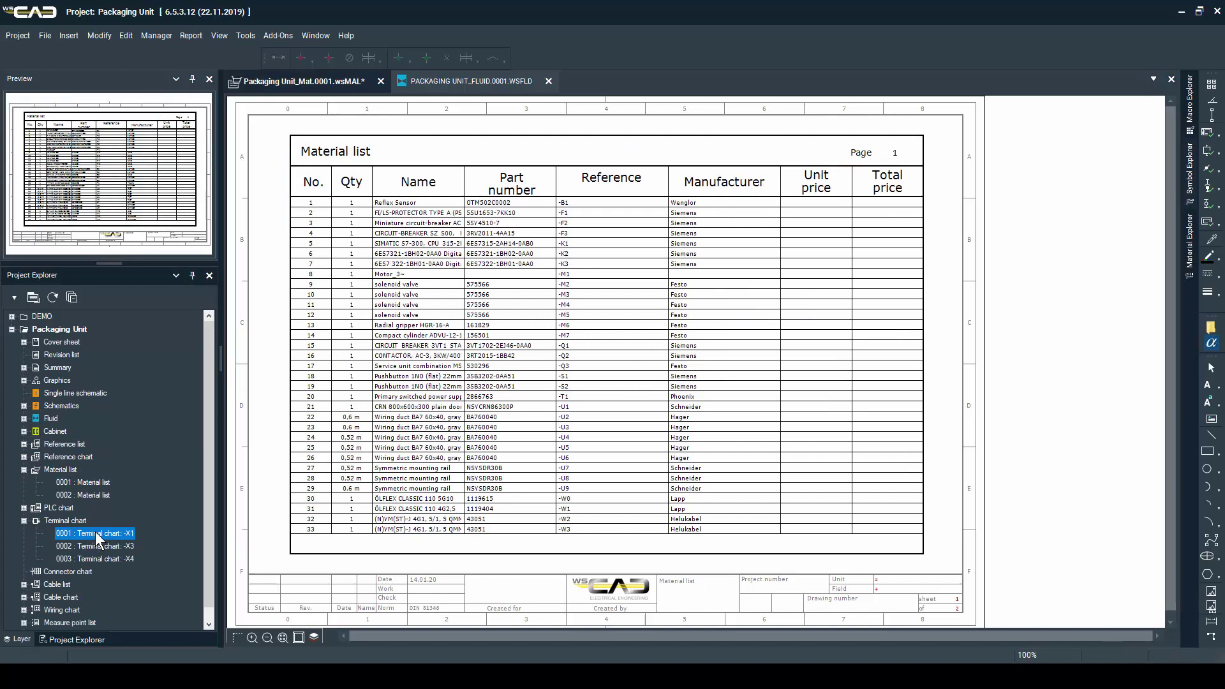
click(96, 547)
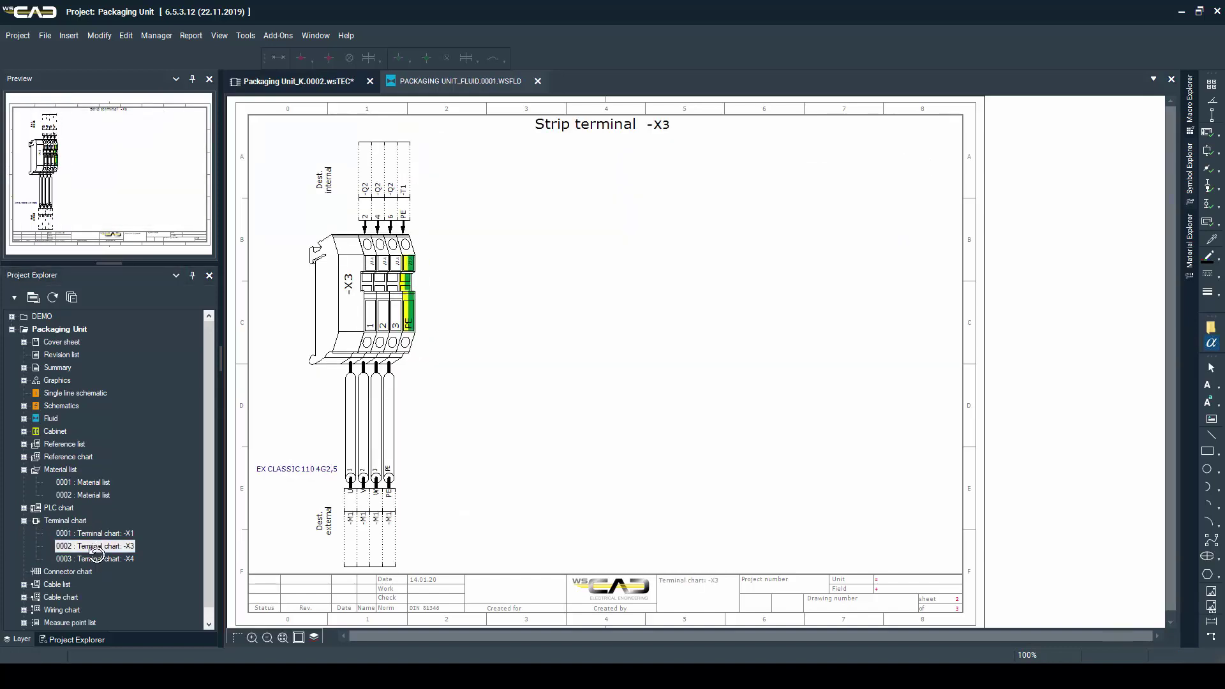
click(97, 555)
View the first wiring chart page, then return to Fluid sheet 0001
click(24, 610)
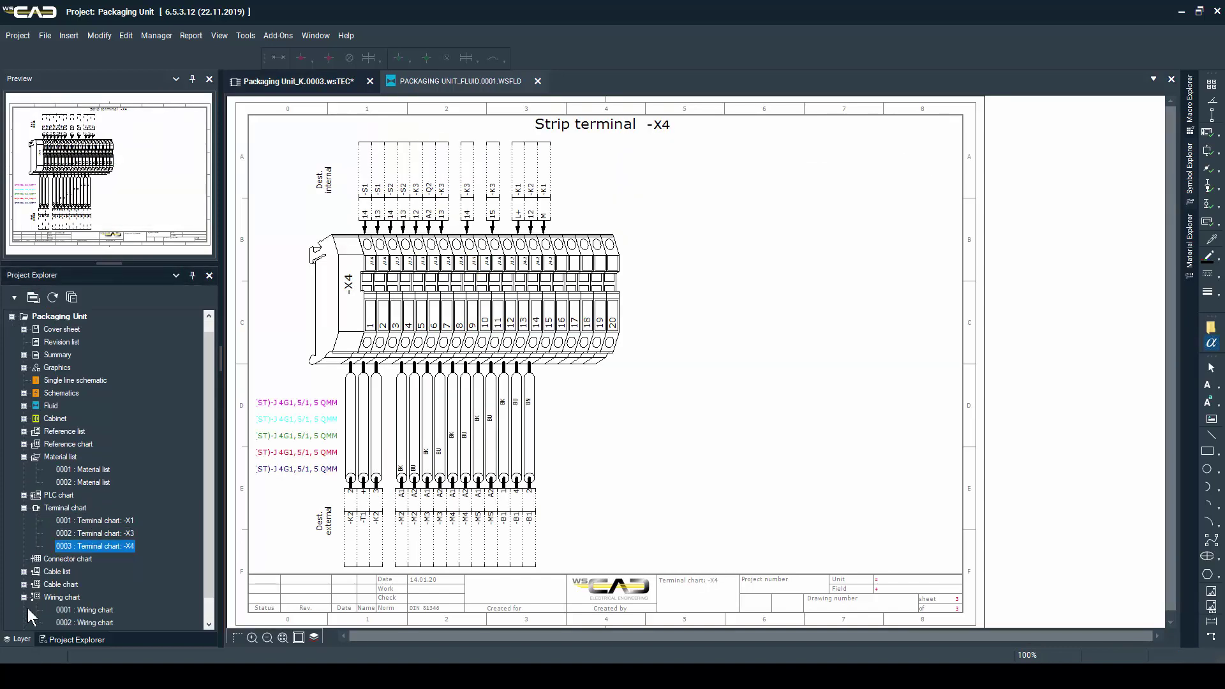
click(70, 610)
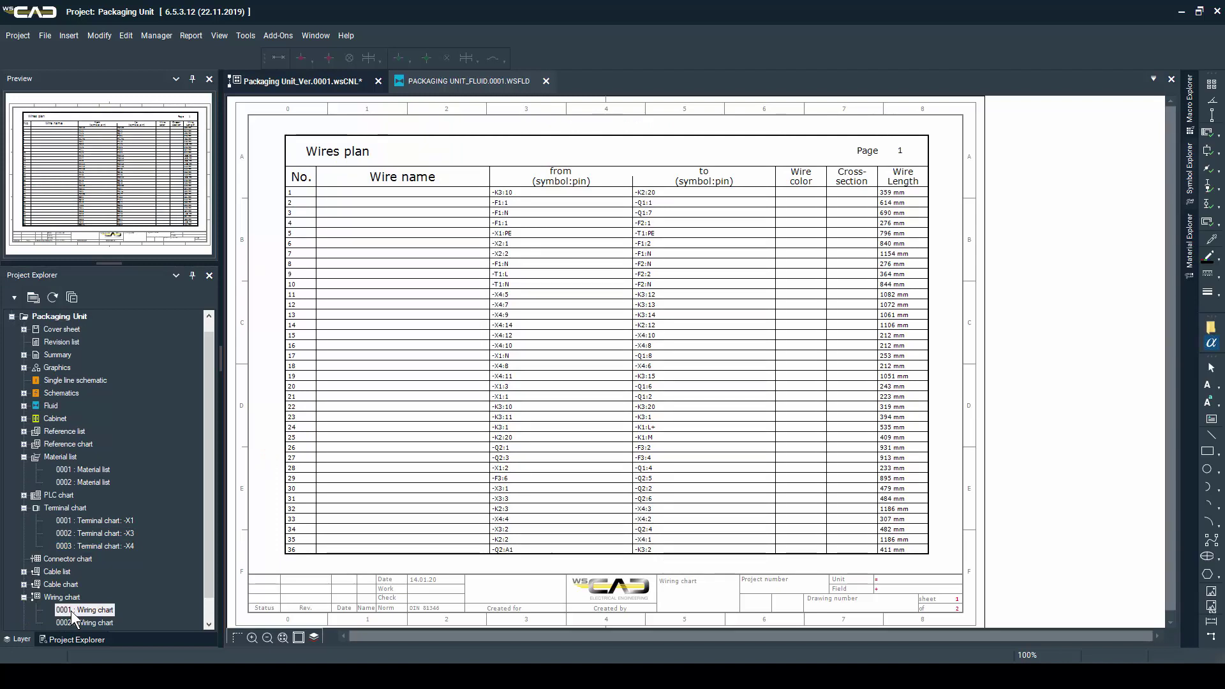
click(24, 405)
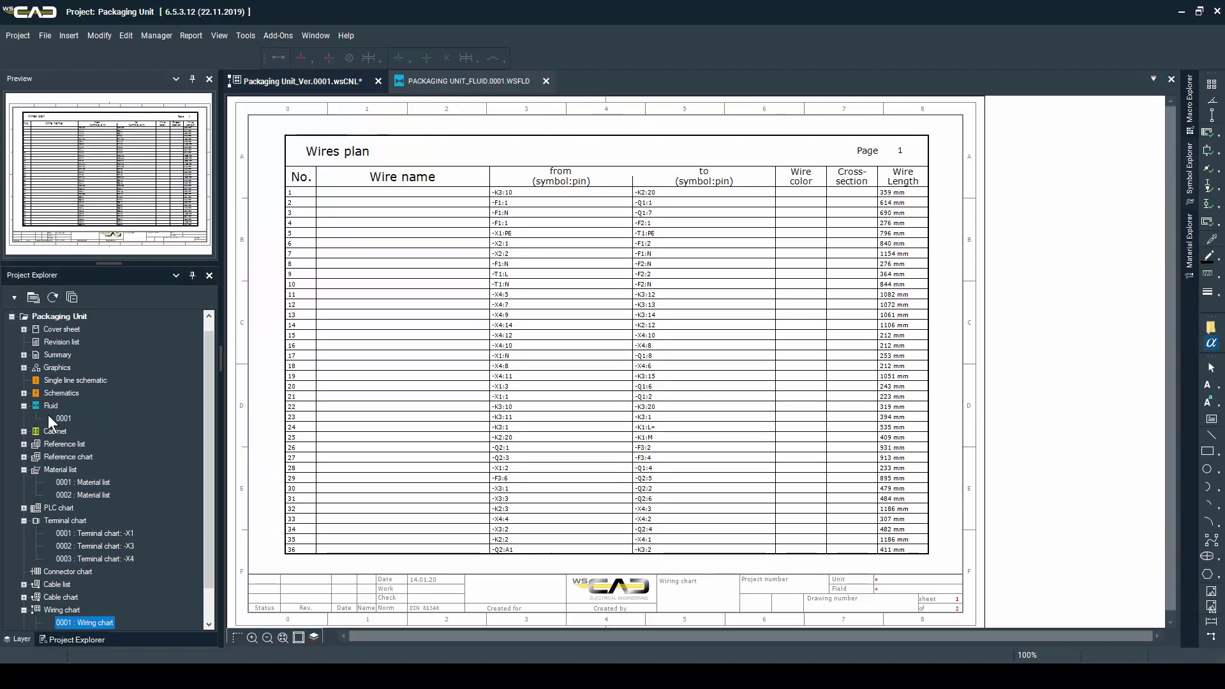
click(55, 418)
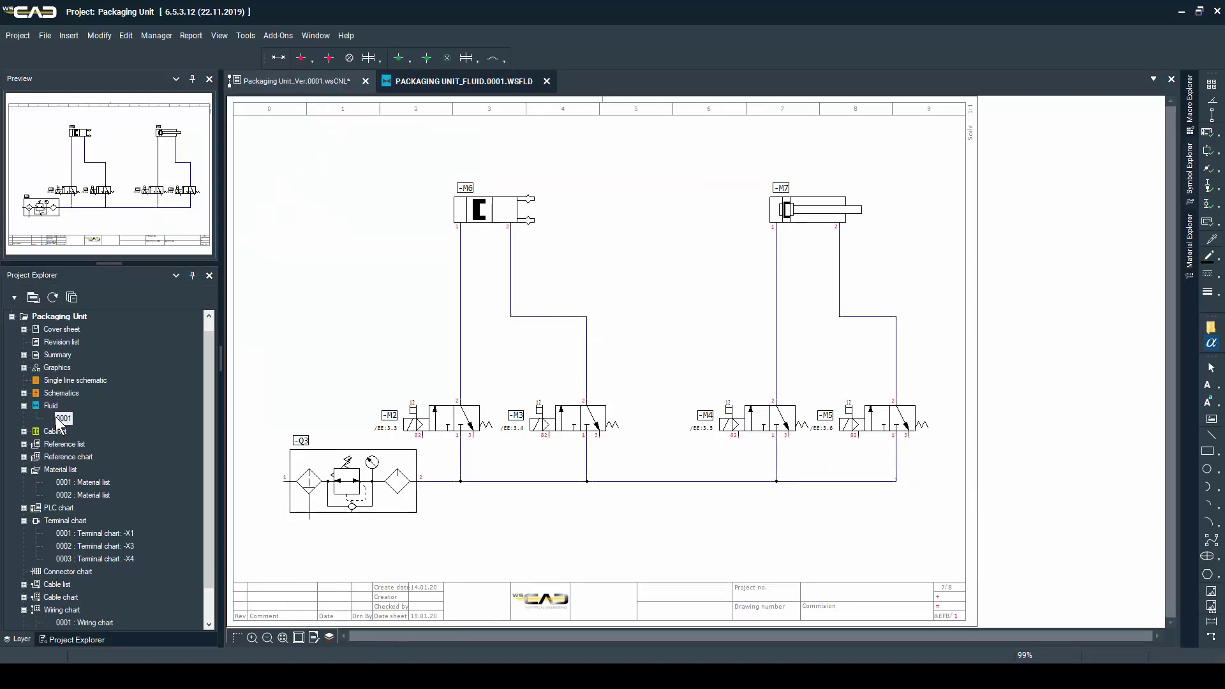